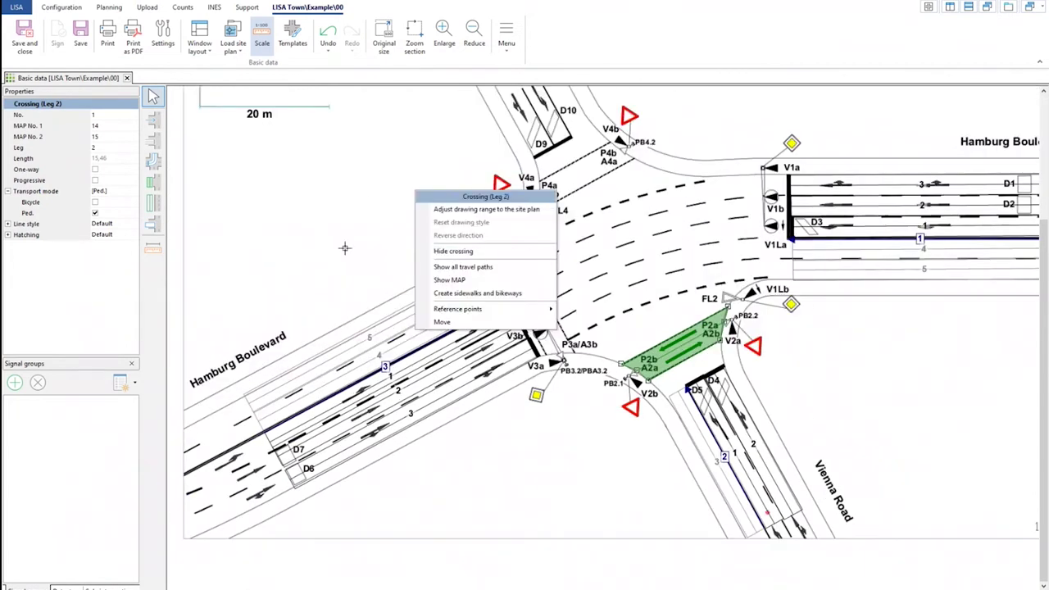
Show all travel paths and select the Leg 1 through paths on eastern Hamburg Boulevard.
{"action": "right_click", "coordinate": [367, 215]}
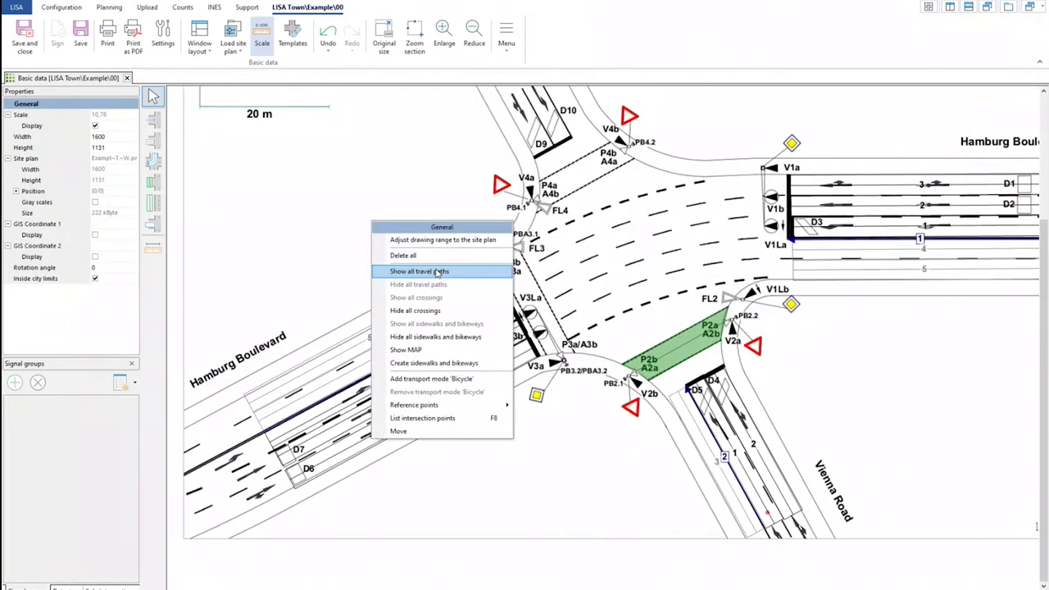
{"action": "left_click", "coordinate": [445, 271]}
{"action": "left_click", "coordinate": [803, 209]}
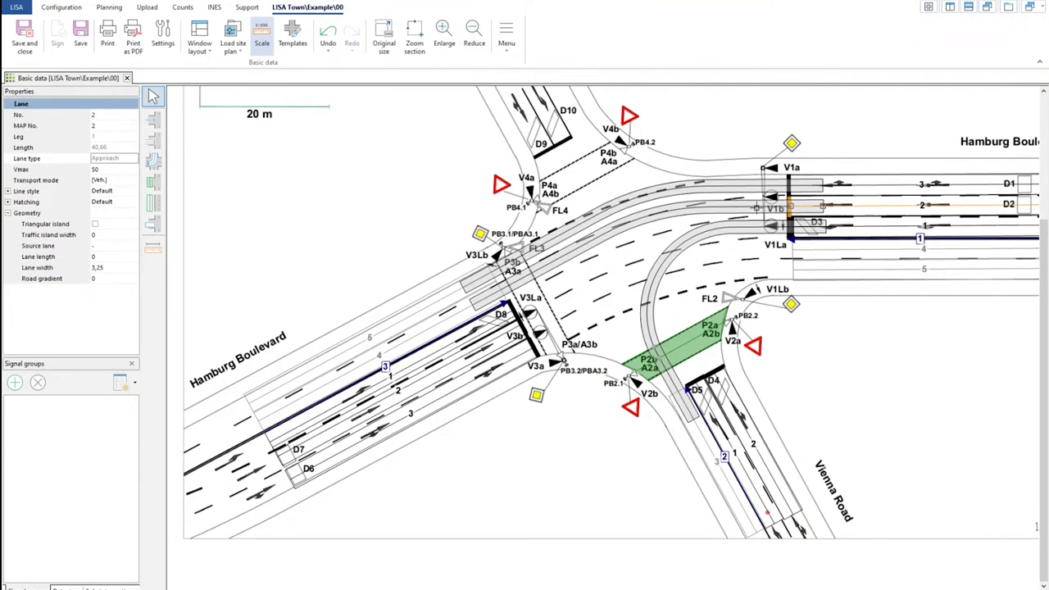
{"action": "left_click", "coordinate": [744, 206]}
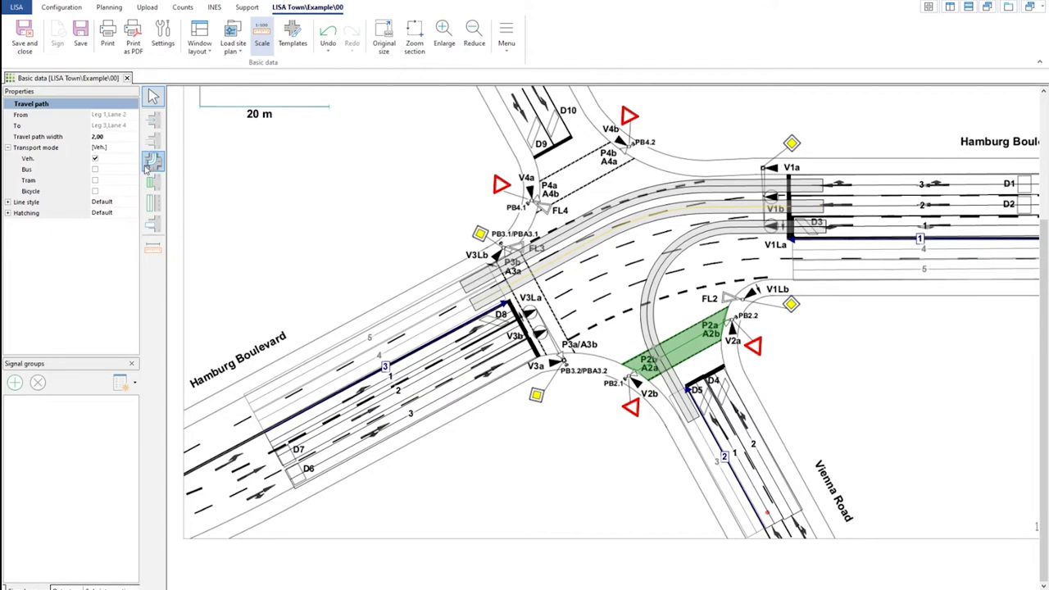
{"action": "left_click", "coordinate": [703, 189]}
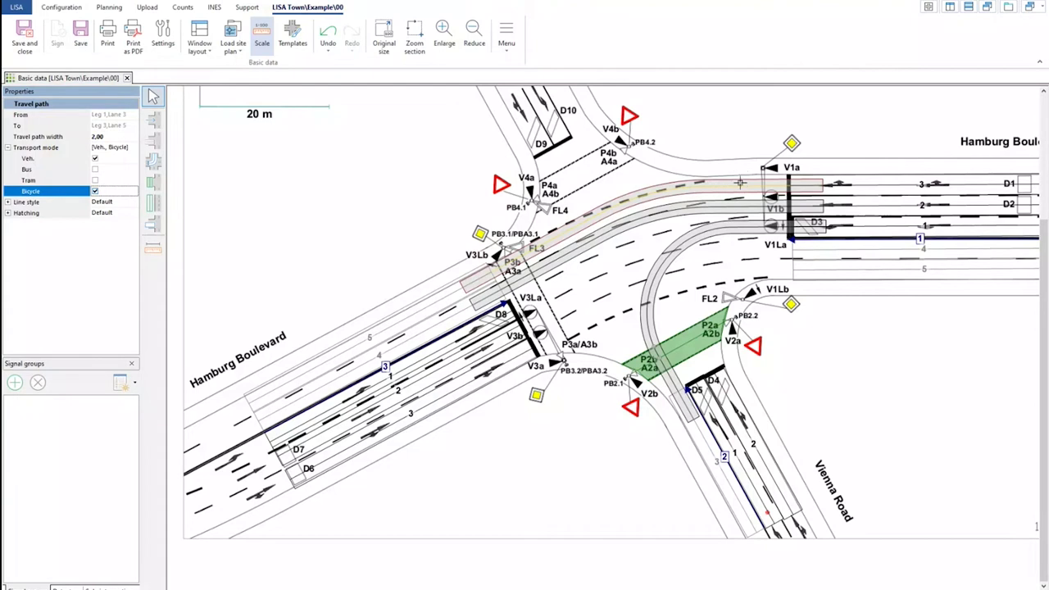
Toggle Veh., Bus and Bicycle modes on the Leg 1 Lane 2 and Lane 3 paths, then save.
{"action": "left_click", "coordinate": [95, 158]}
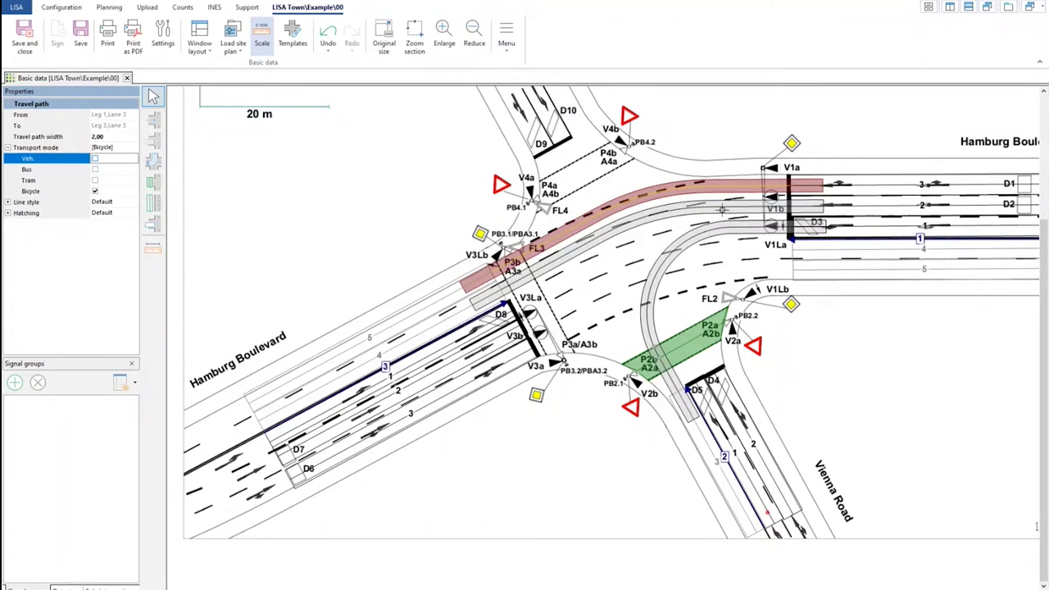
{"action": "left_click", "coordinate": [721, 211]}
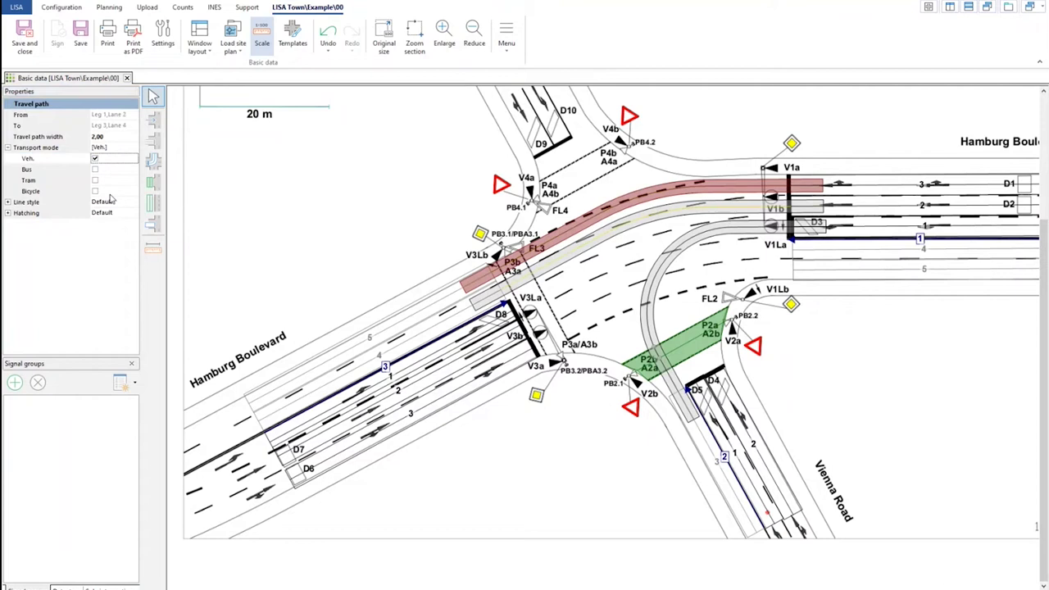
{"action": "left_click", "coordinate": [95, 169]}
{"action": "left_click", "coordinate": [95, 159]}
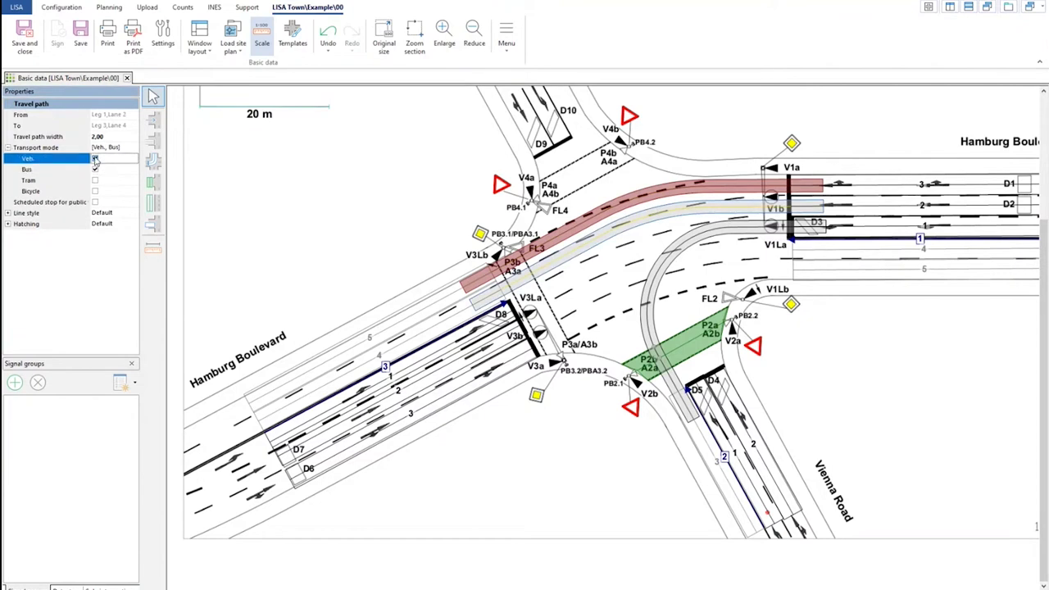
{"action": "left_click", "coordinate": [95, 158]}
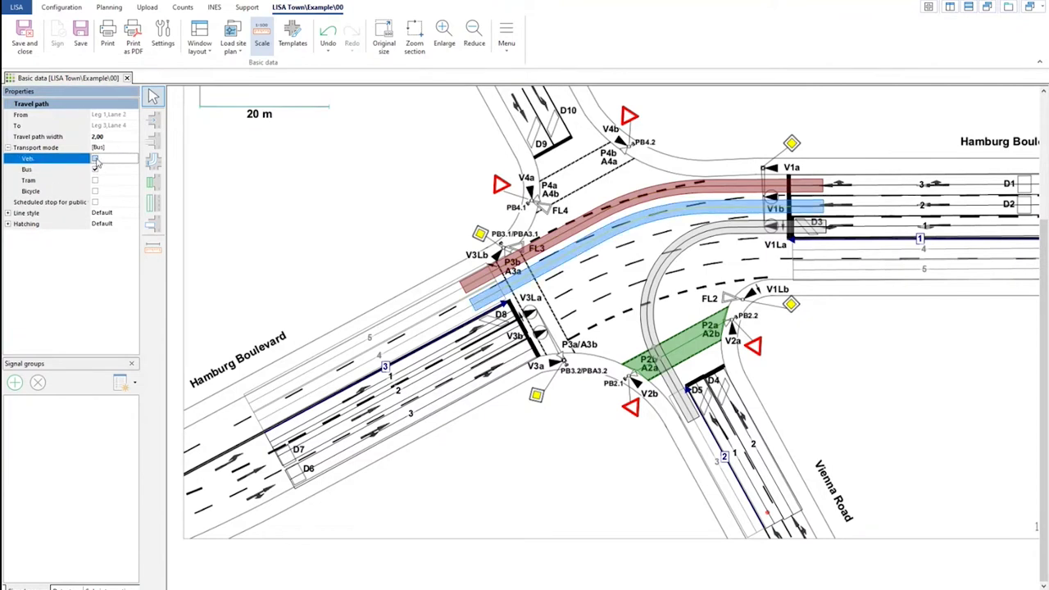
{"action": "left_click", "coordinate": [95, 169]}
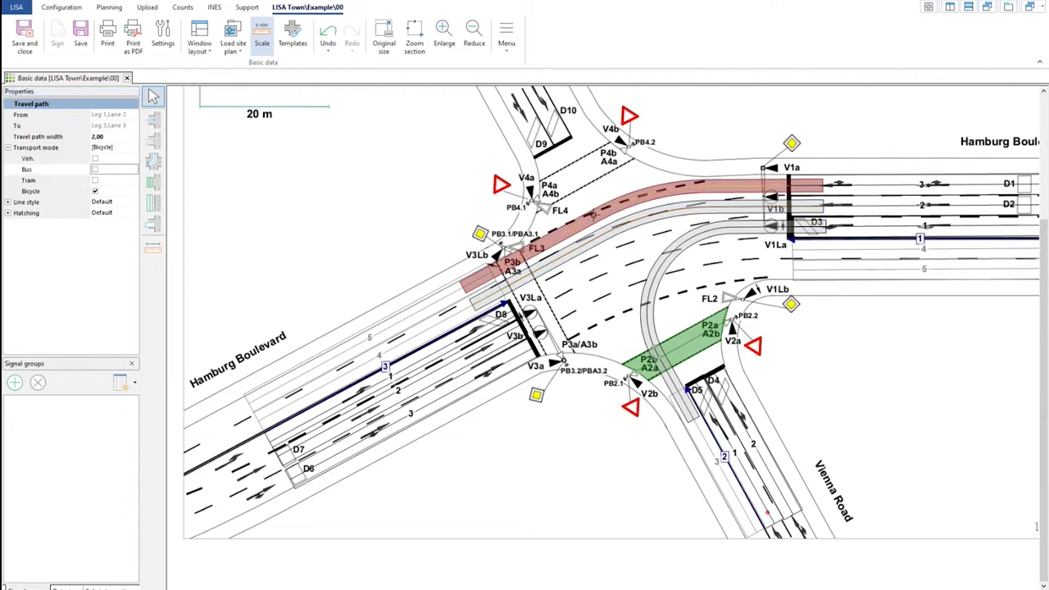
{"action": "left_click", "coordinate": [95, 191]}
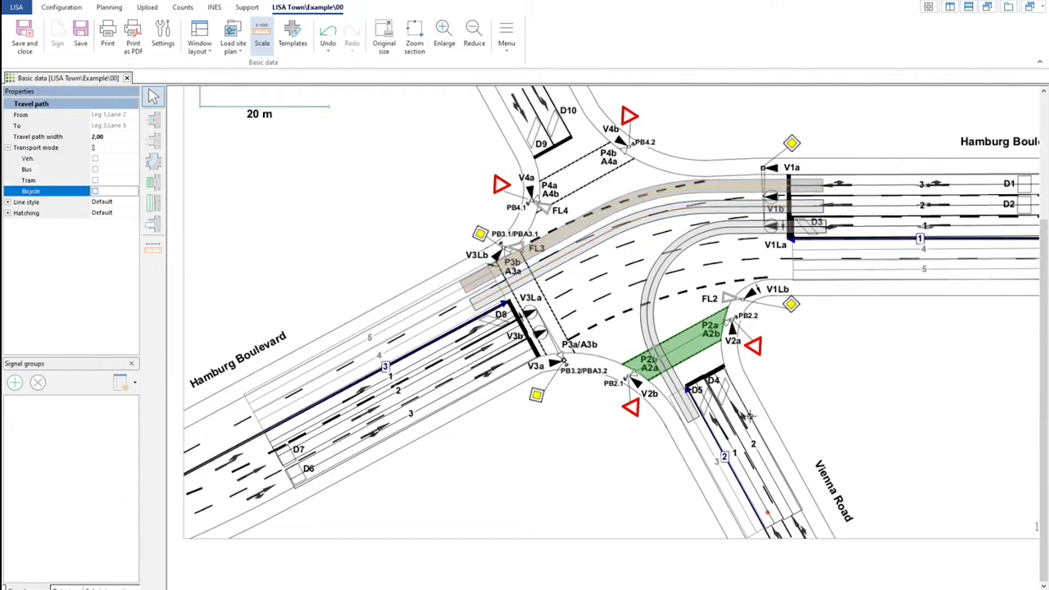
{"action": "left_click", "coordinate": [81, 37]}
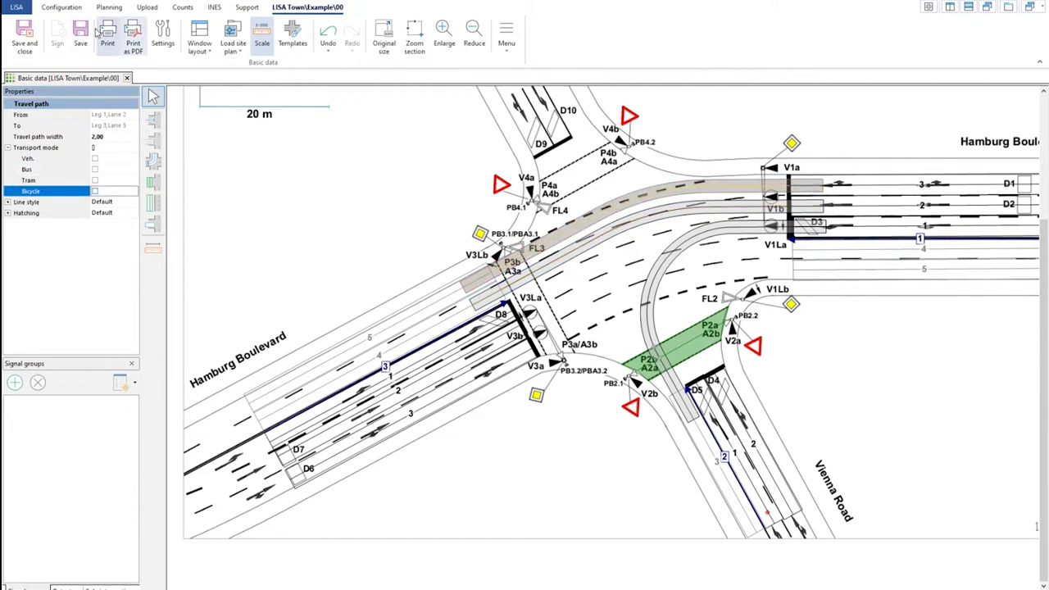
{"action": "left_click", "coordinate": [929, 9]}
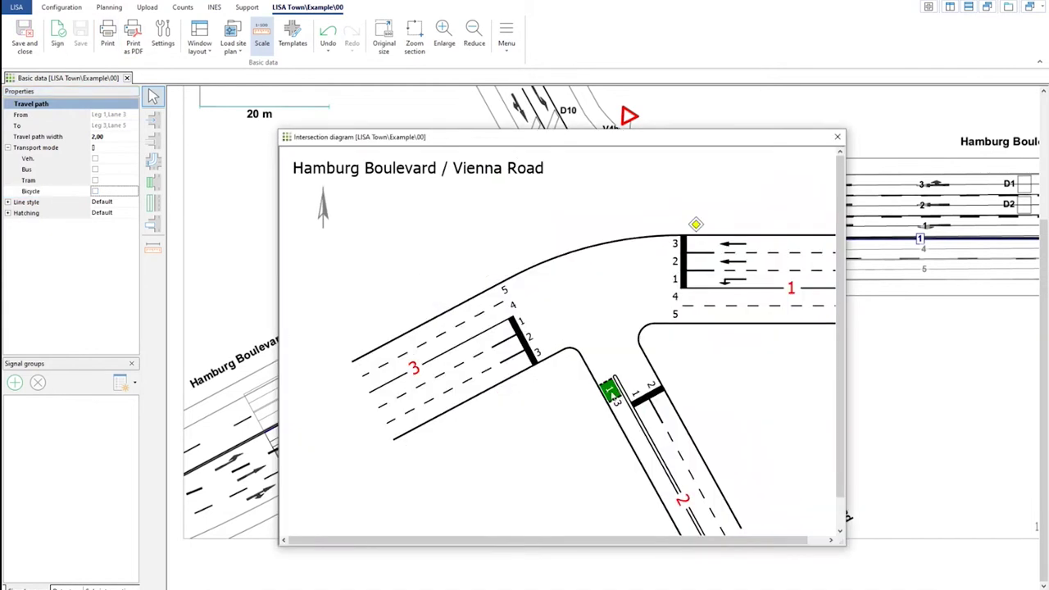
Close the intersection diagram window to return to the whole-junction site plan.
{"action": "left_click", "coordinate": [836, 138]}
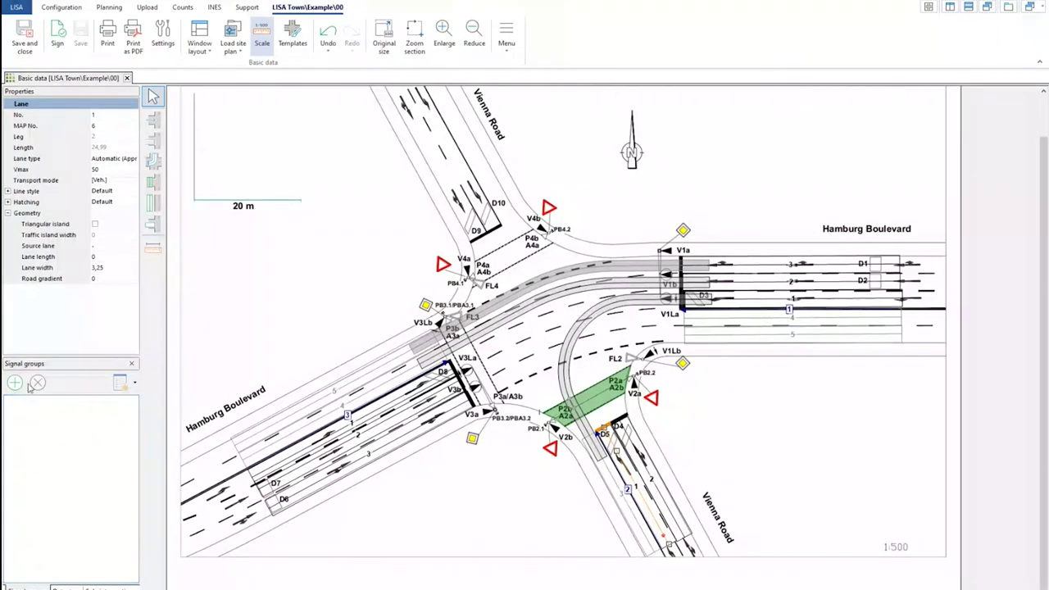
Restore the Signal groups panel in the window layout.
{"action": "left_click", "coordinate": [198, 45]}
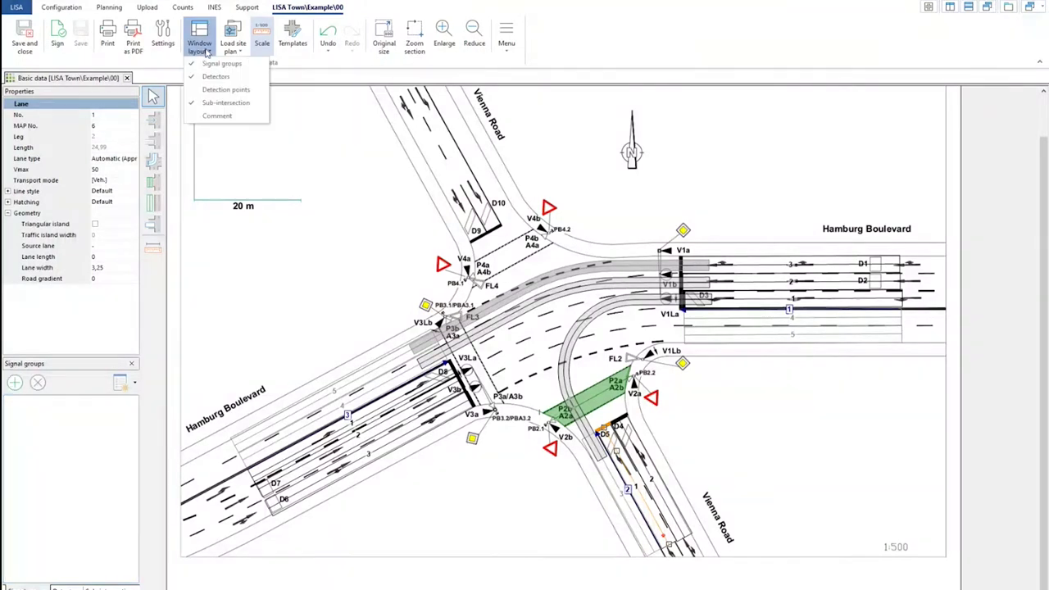
{"action": "left_click", "coordinate": [219, 64]}
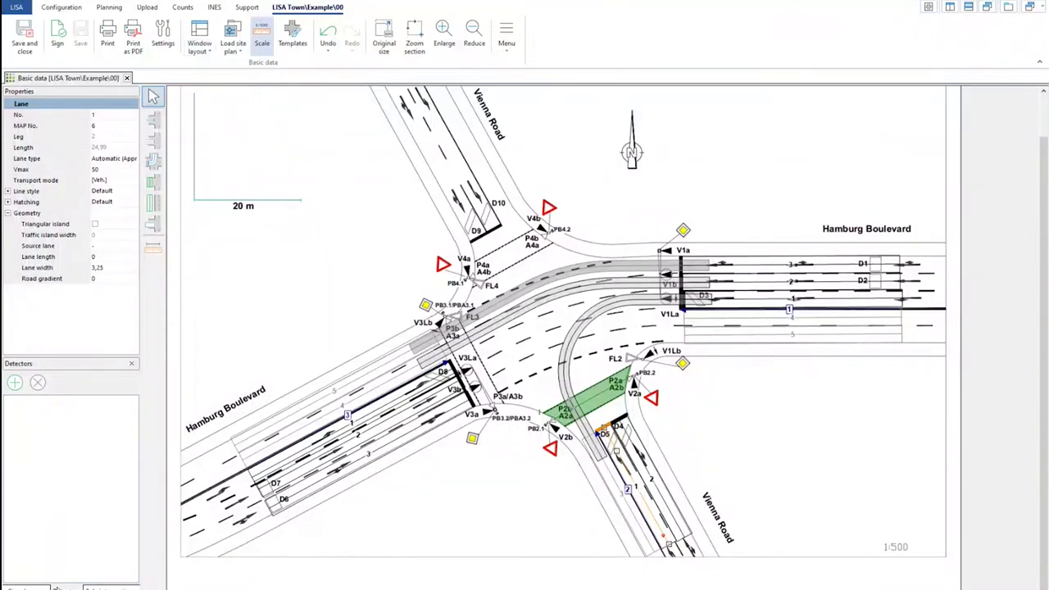
{"action": "left_click", "coordinate": [56, 587]}
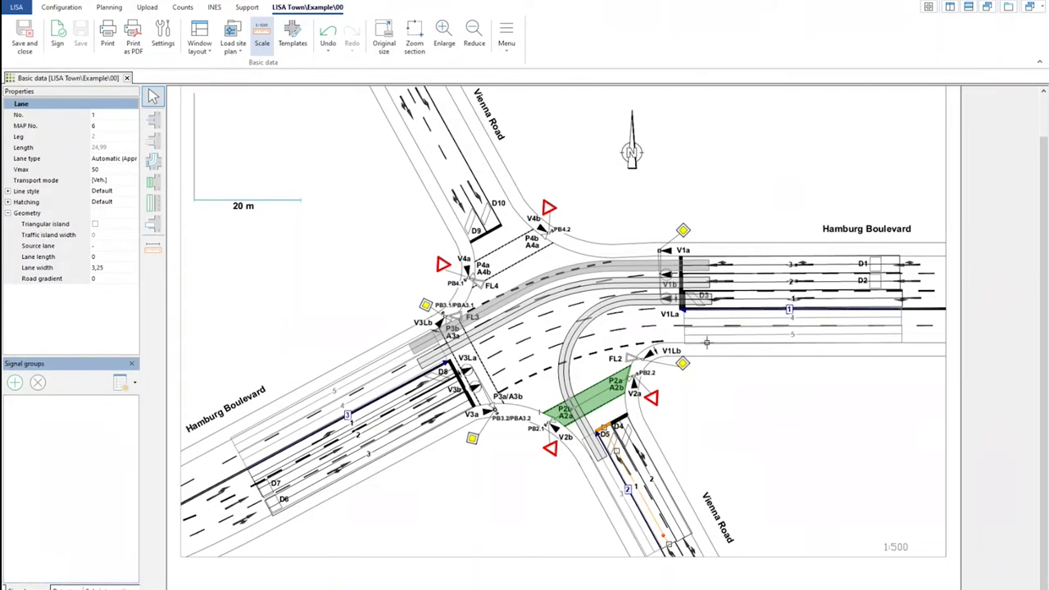
Create signal group V1 with allocated type Veh while lane 3 of eastern Hamburg Boulevard is selected.
{"action": "left_click", "coordinate": [748, 269]}
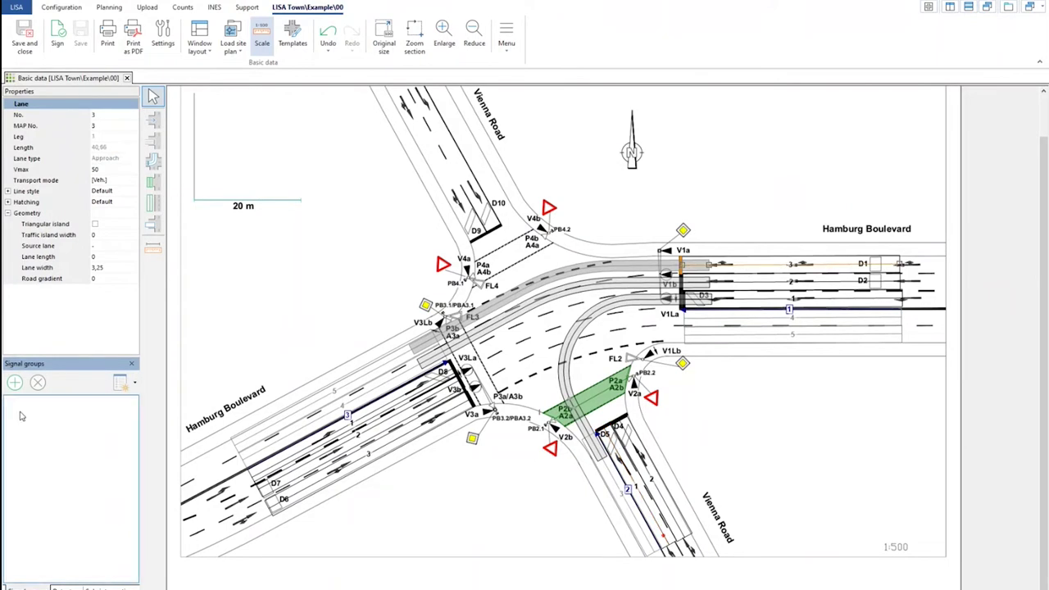
{"action": "left_click", "coordinate": [14, 382]}
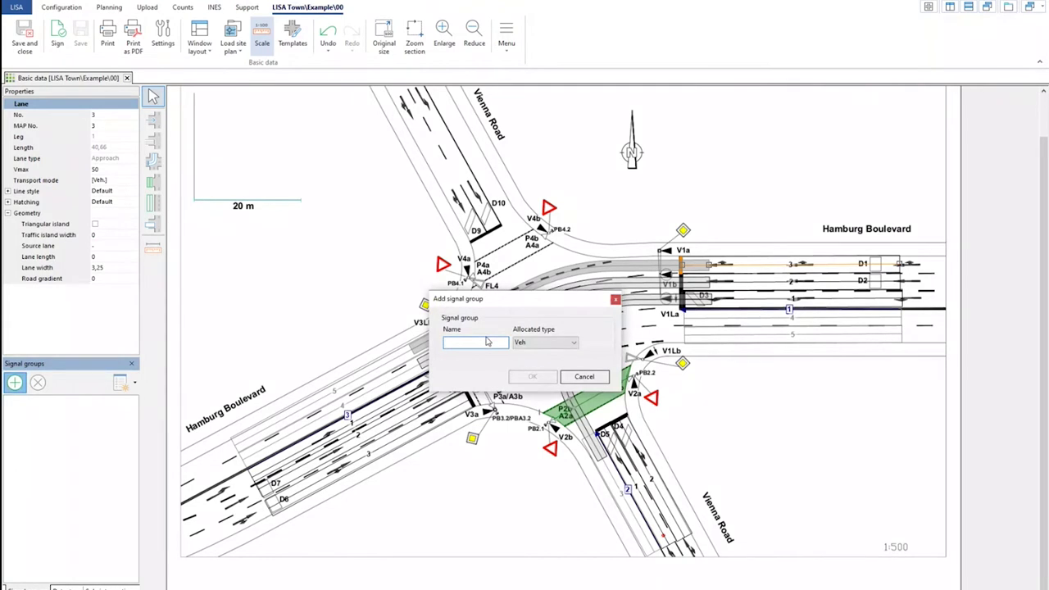
{"action": "type", "text": "V1"}
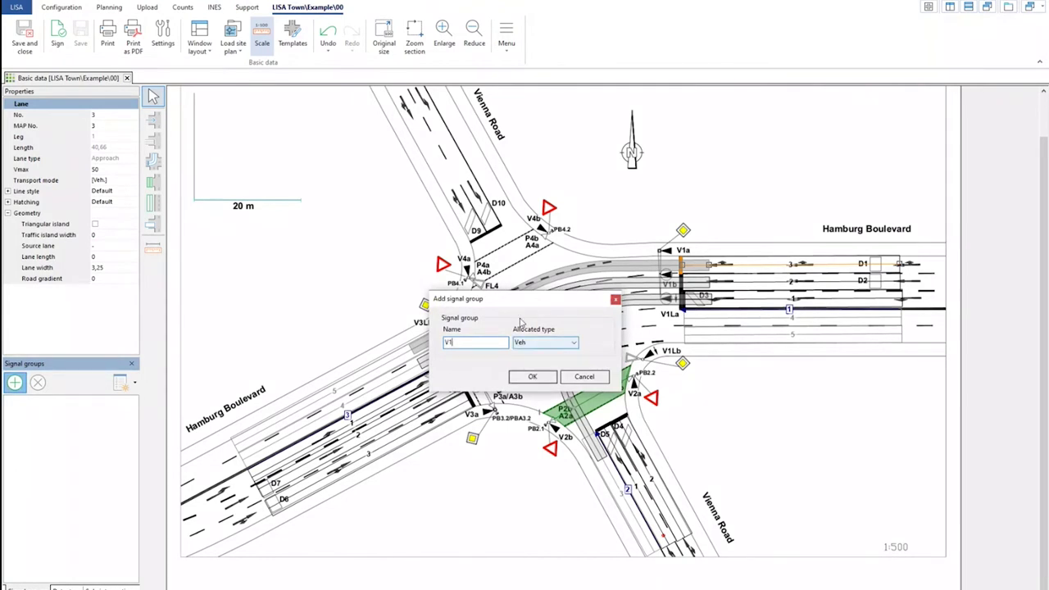
{"action": "left_click_drag", "start_coordinate": [518, 301], "coordinate": [350, 232]}
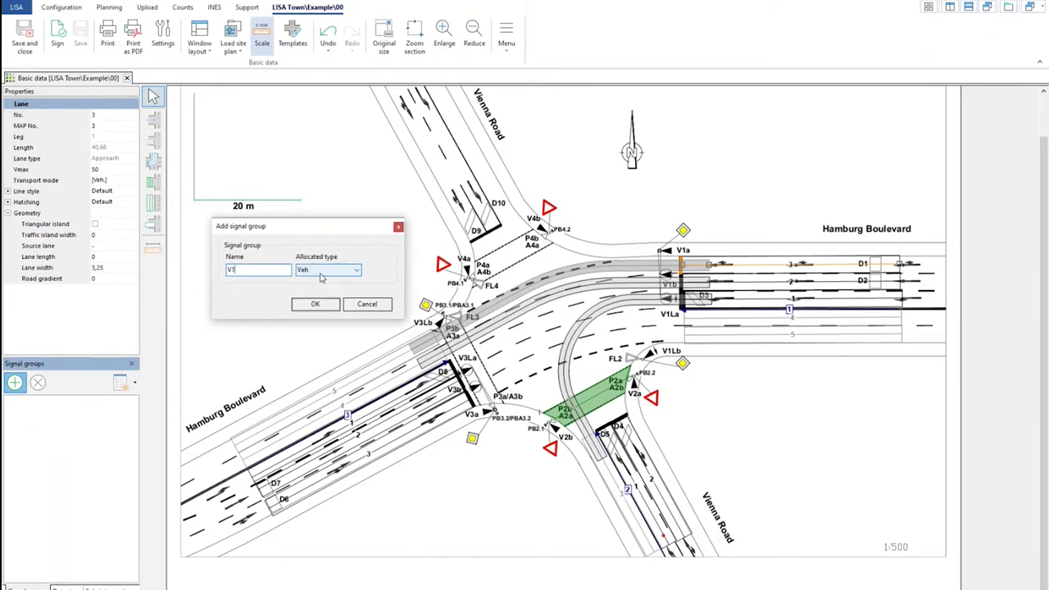
{"action": "left_click", "coordinate": [322, 274]}
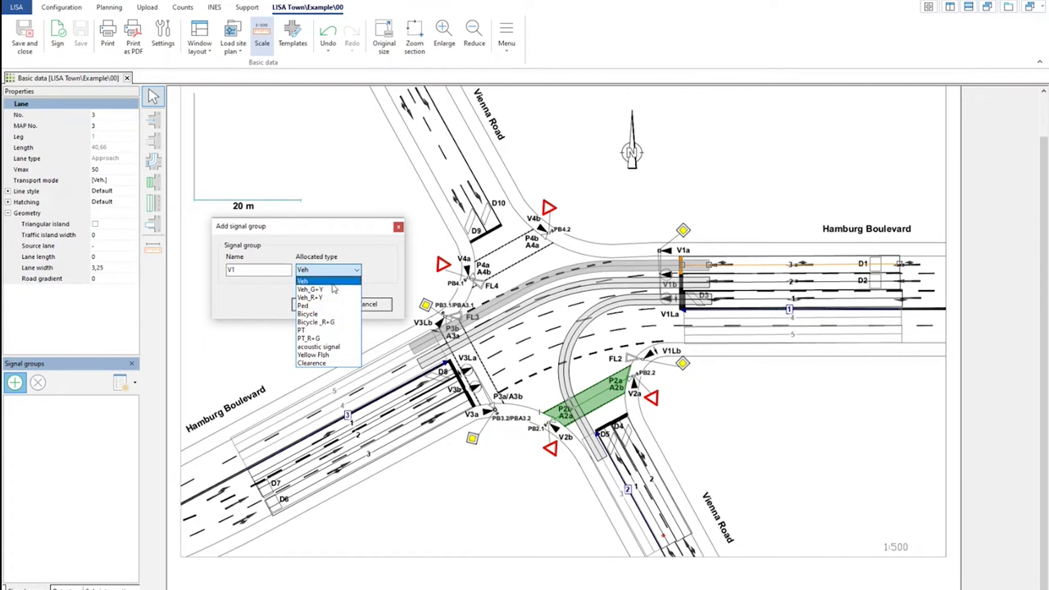
{"action": "left_click", "coordinate": [329, 283]}
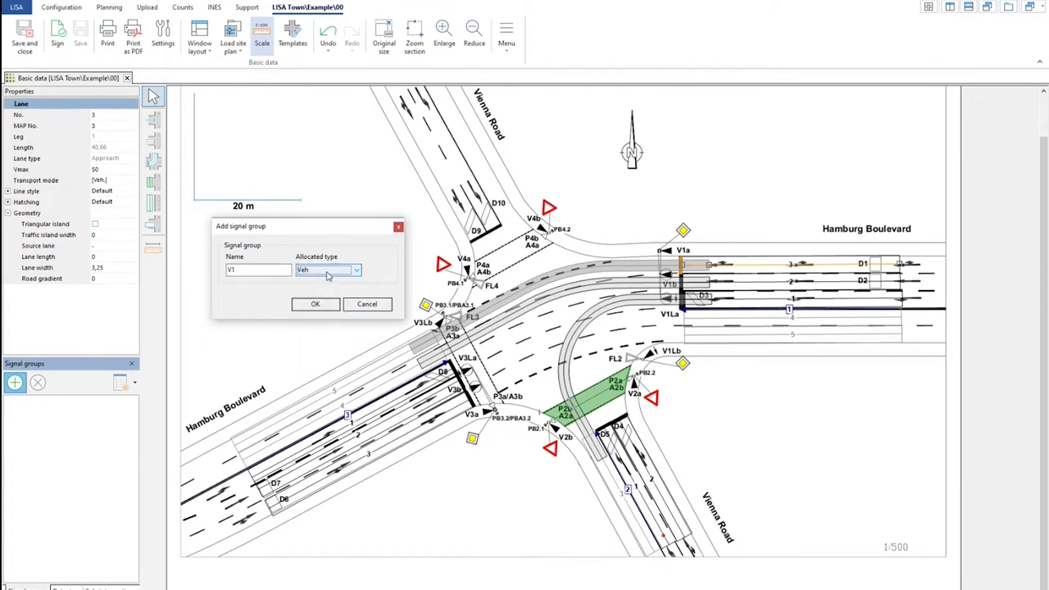
{"action": "left_click", "coordinate": [315, 304]}
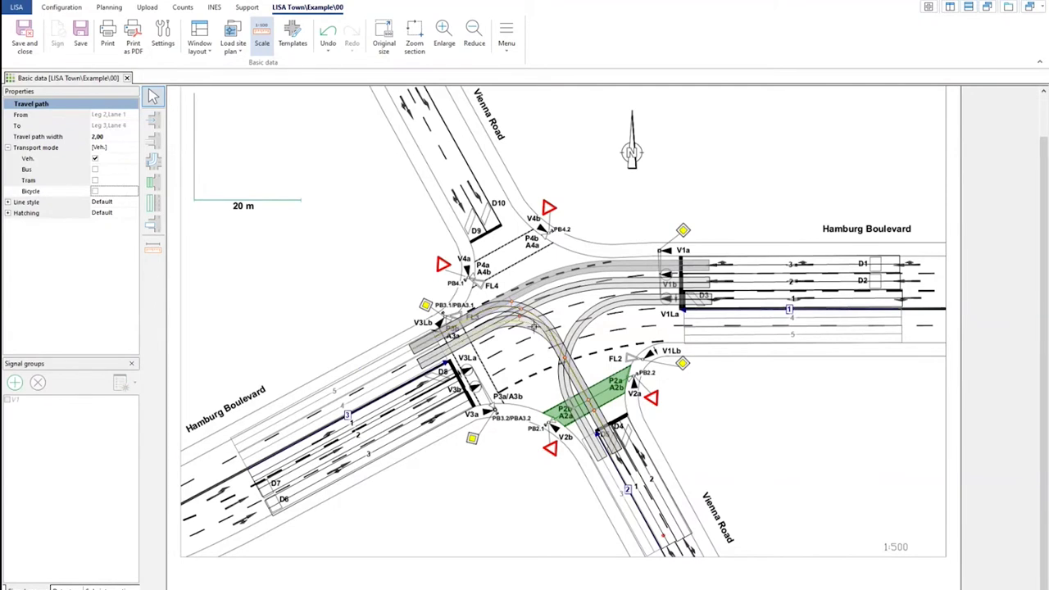
Hide all travel paths on the site plan.
{"action": "right_click", "coordinate": [309, 212]}
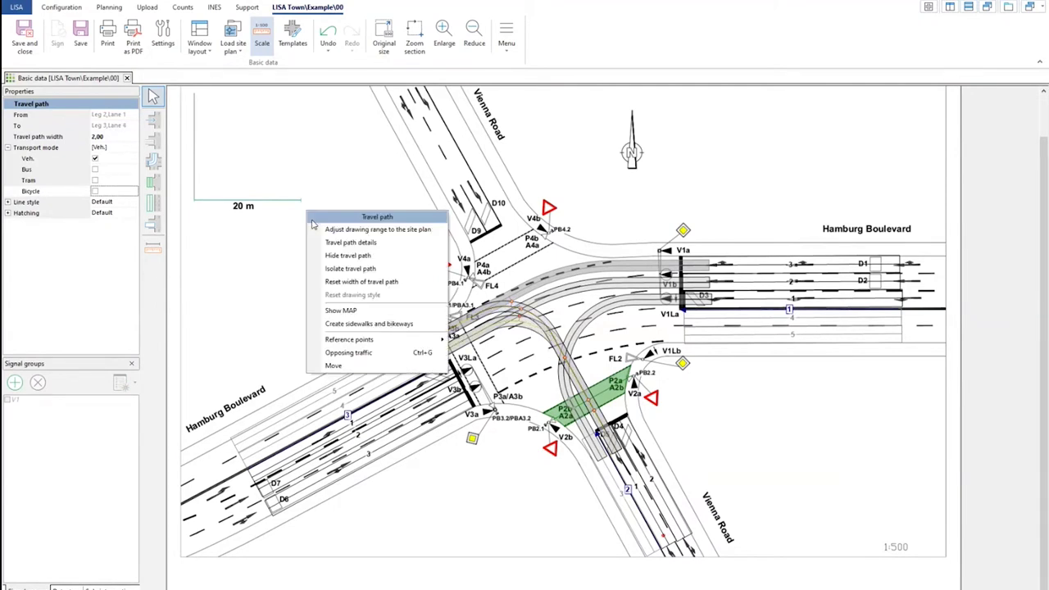
{"action": "right_click", "coordinate": [232, 268]}
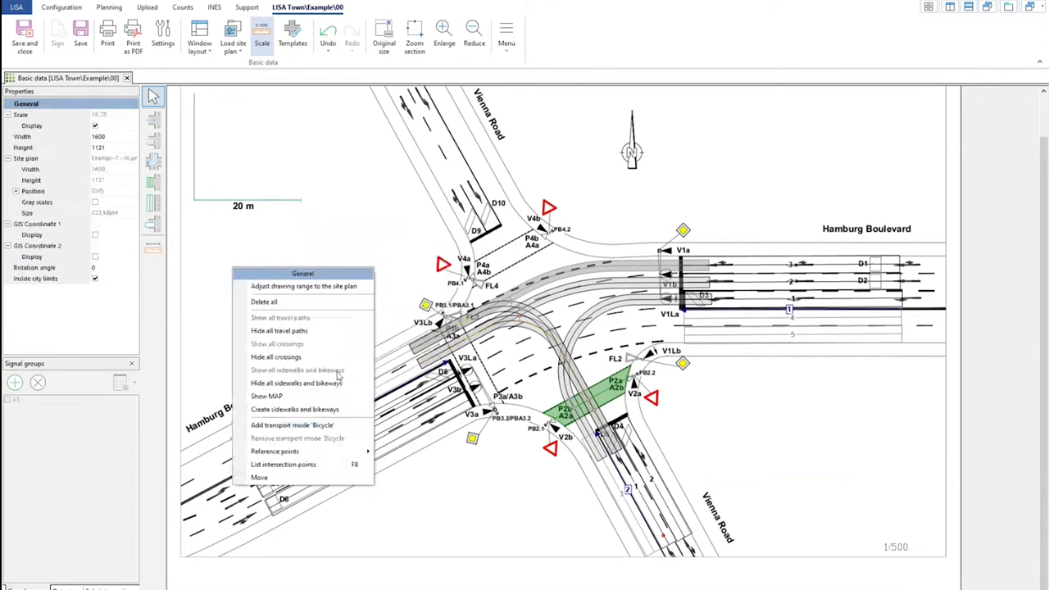
{"action": "left_click", "coordinate": [305, 330]}
Add signal group V1L of type Veh for lane 1 of the Hamburg Boulevard approach.
{"action": "left_click", "coordinate": [787, 263]}
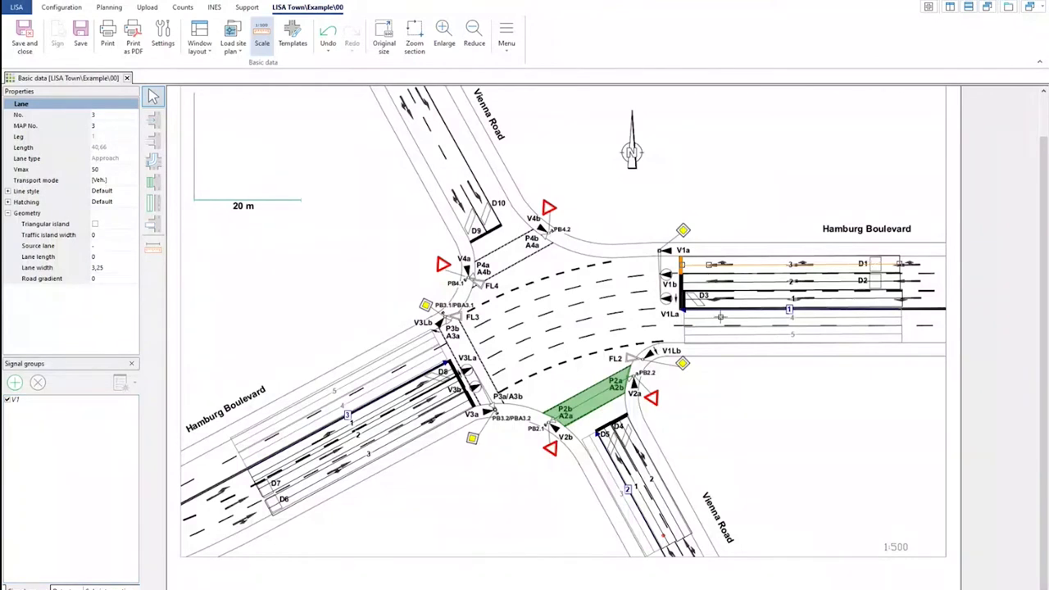
{"action": "left_click", "coordinate": [729, 298]}
{"action": "left_click", "coordinate": [15, 382]}
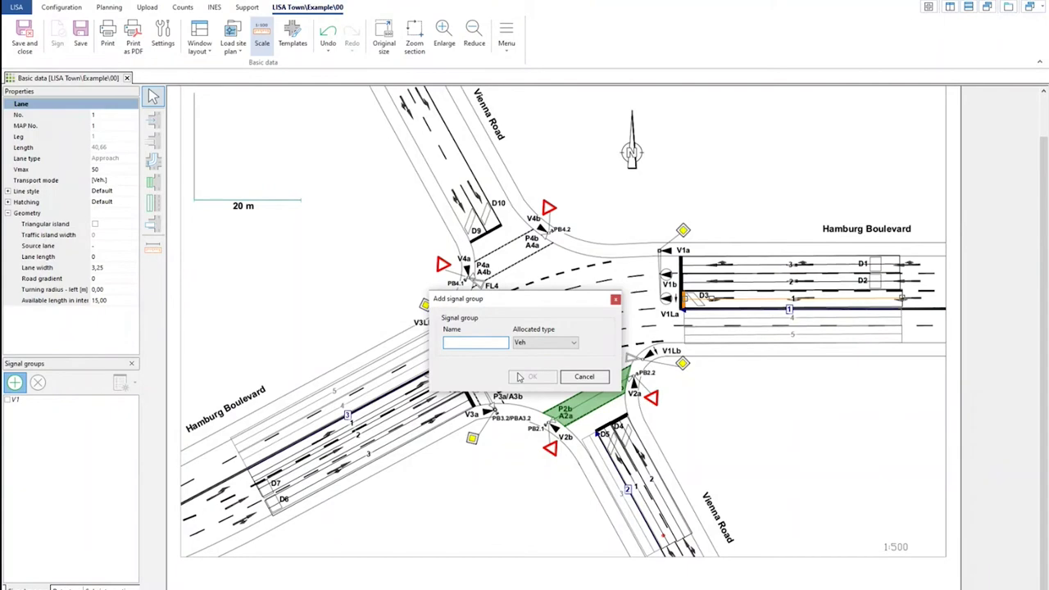
{"action": "type", "text": "V1L"}
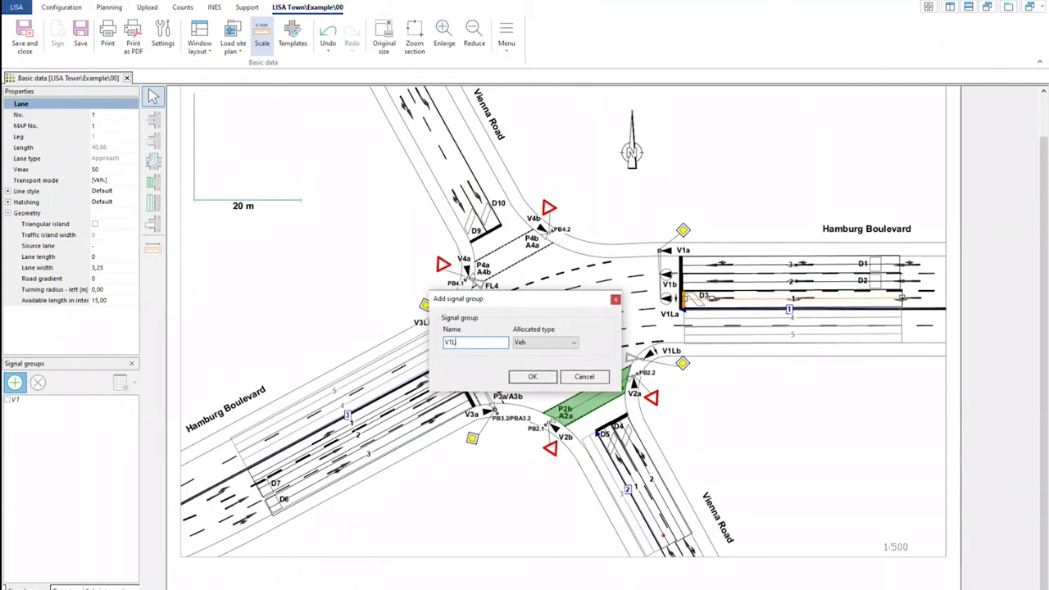
{"action": "left_click", "coordinate": [534, 379]}
{"action": "left_click", "coordinate": [590, 394]}
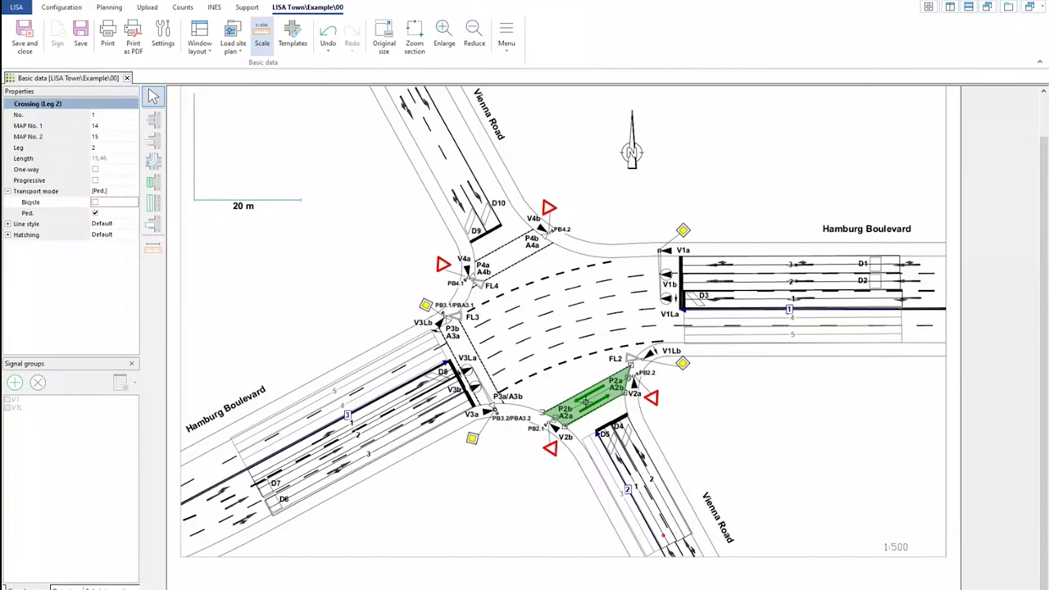
Add pedestrian signal group P2 for the leg 2 crossing.
{"action": "left_click", "coordinate": [15, 383]}
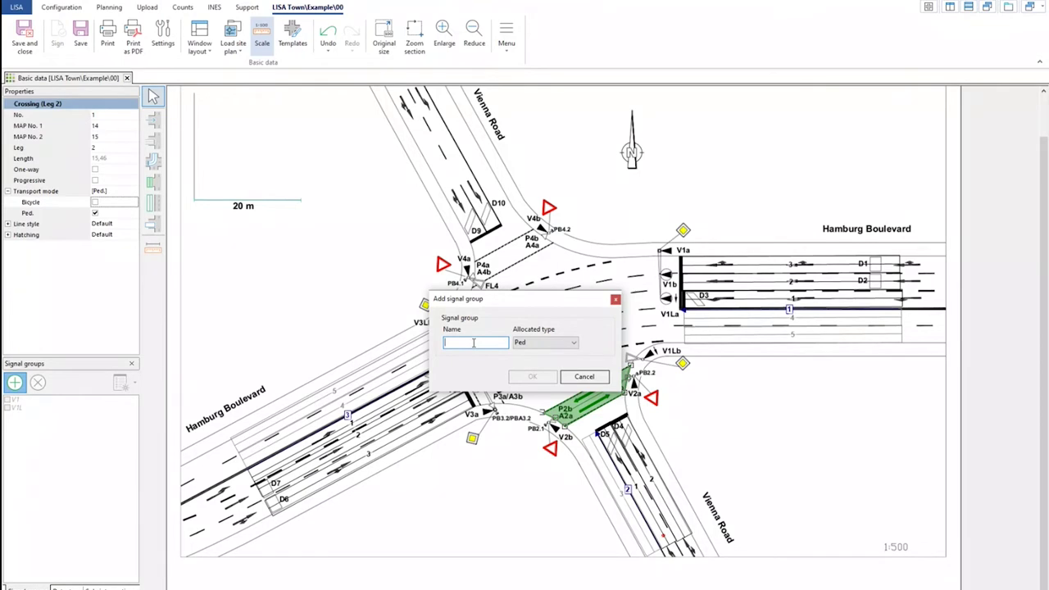
{"action": "type", "text": "P2"}
{"action": "left_click", "coordinate": [532, 376]}
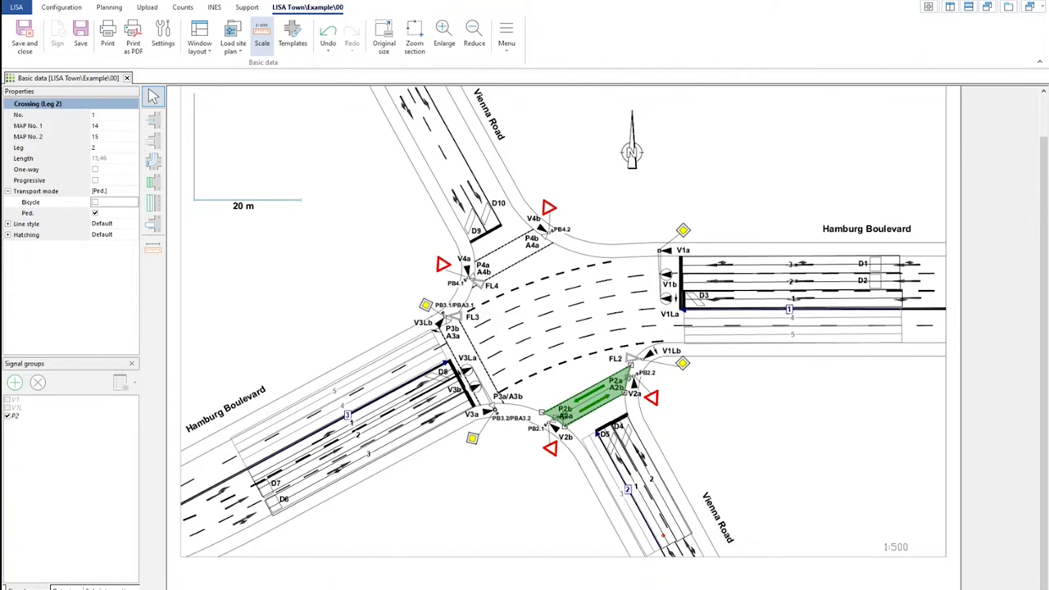
Add signal group A2 with allocated type acoustic signal for the same crossing.
{"action": "left_click", "coordinate": [40, 387]}
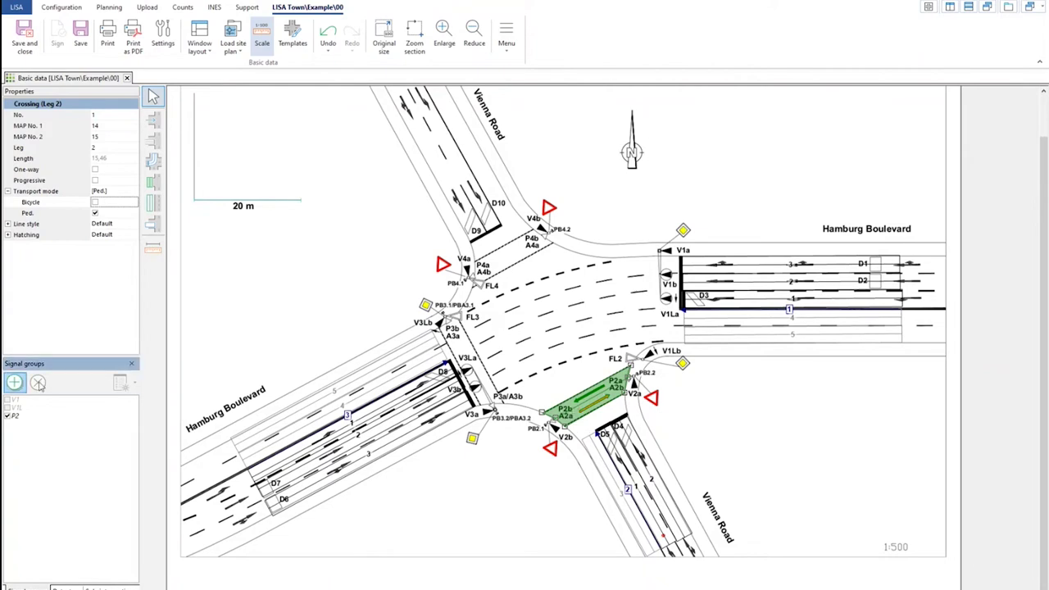
{"action": "type", "text": "A2"}
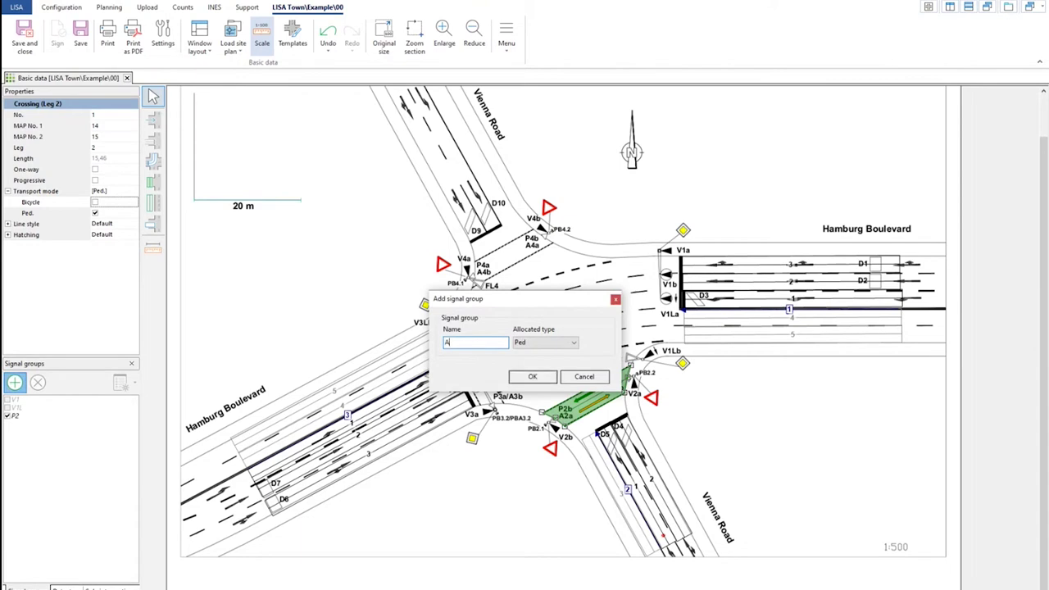
{"action": "left_click", "coordinate": [560, 346]}
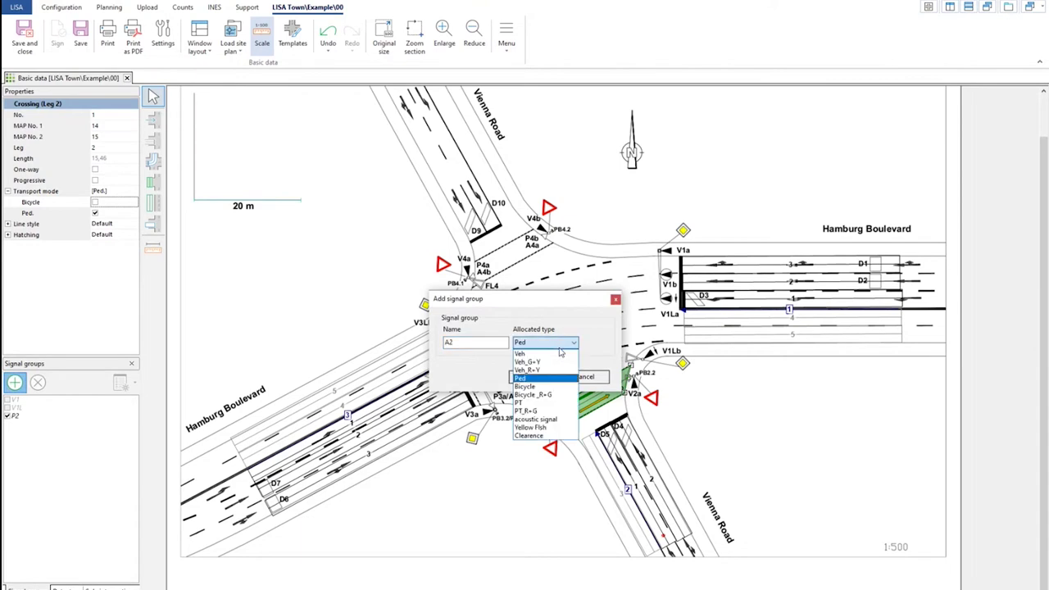
{"action": "left_click", "coordinate": [535, 418]}
{"action": "left_click", "coordinate": [533, 375]}
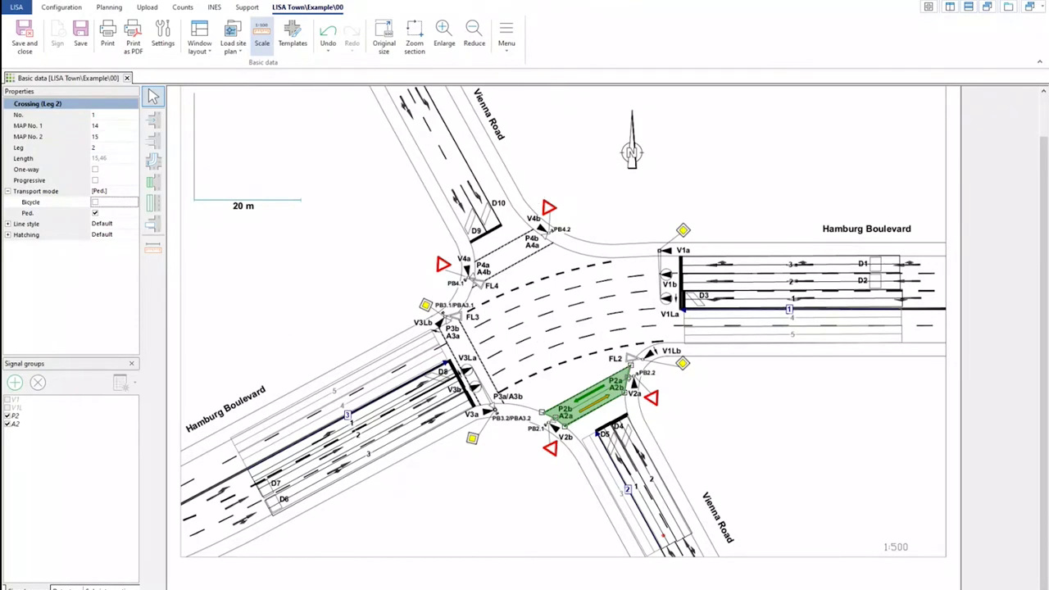
Open the basic data of the LISA Town\Example\01 variant from project management.
{"action": "left_click", "coordinate": [928, 7]}
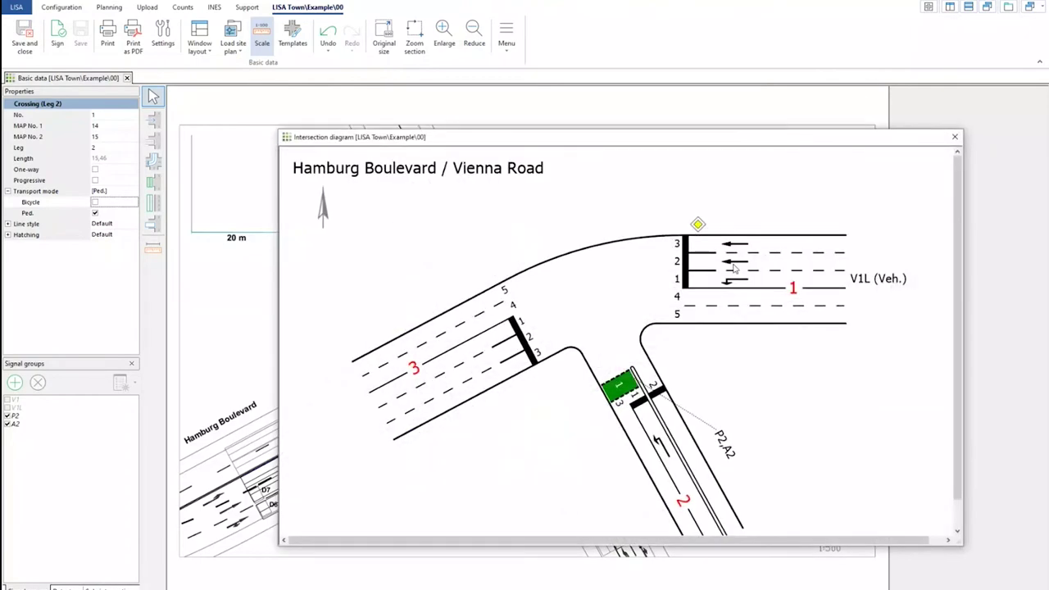
{"action": "left_click", "coordinate": [954, 136]}
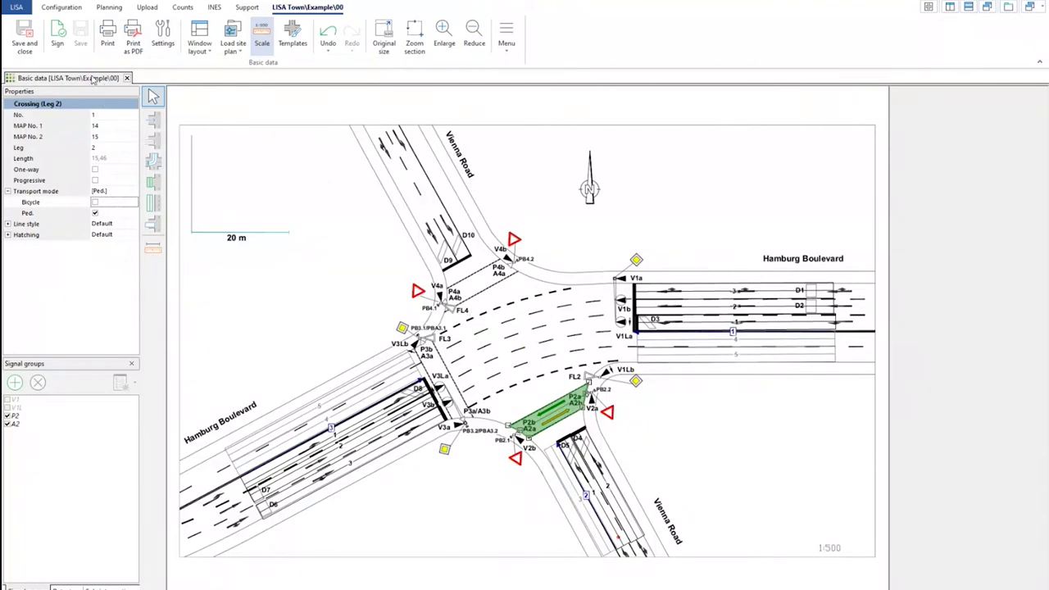
{"action": "left_click", "coordinate": [17, 8]}
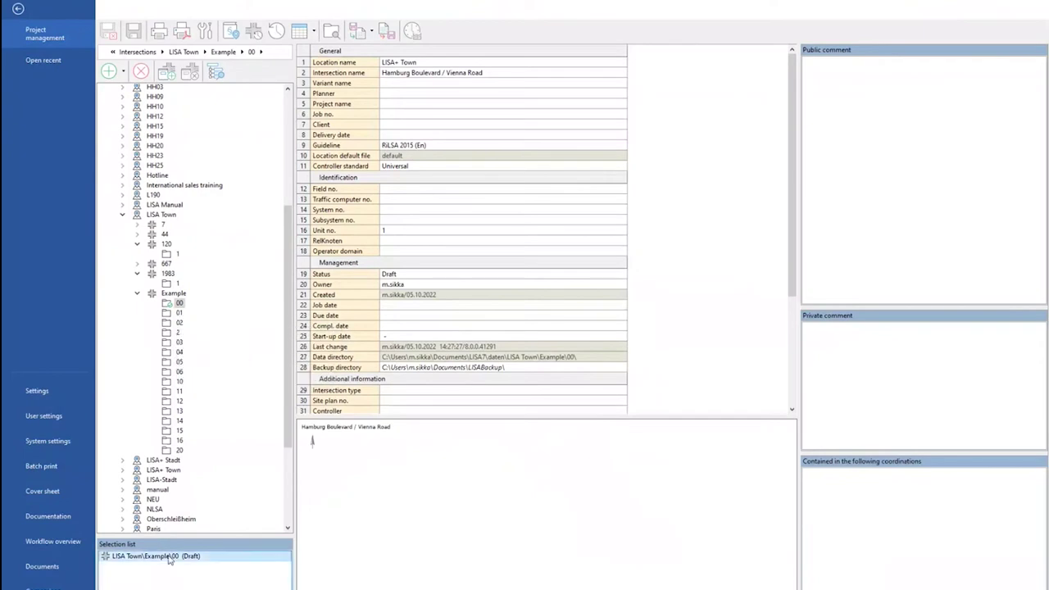
{"action": "left_click", "coordinate": [179, 312]}
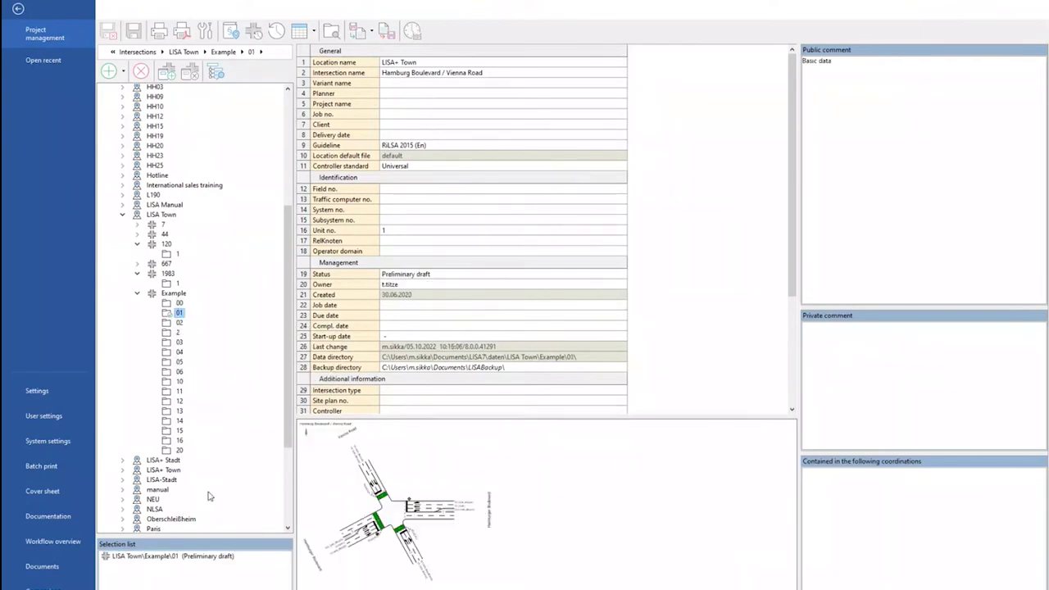
{"action": "left_click", "coordinate": [837, 63]}
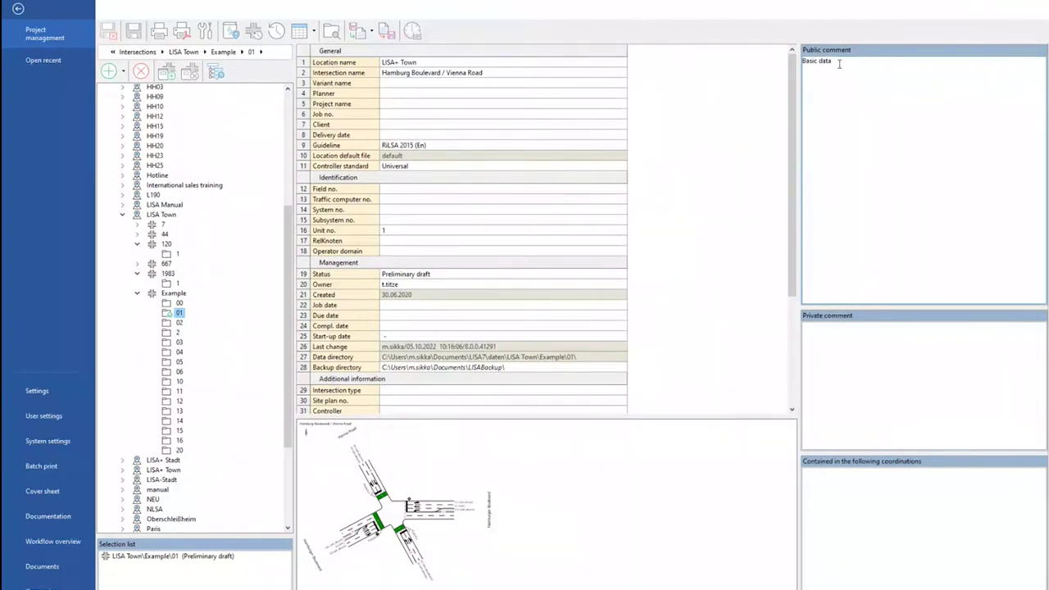
{"action": "left_click", "coordinate": [707, 257]}
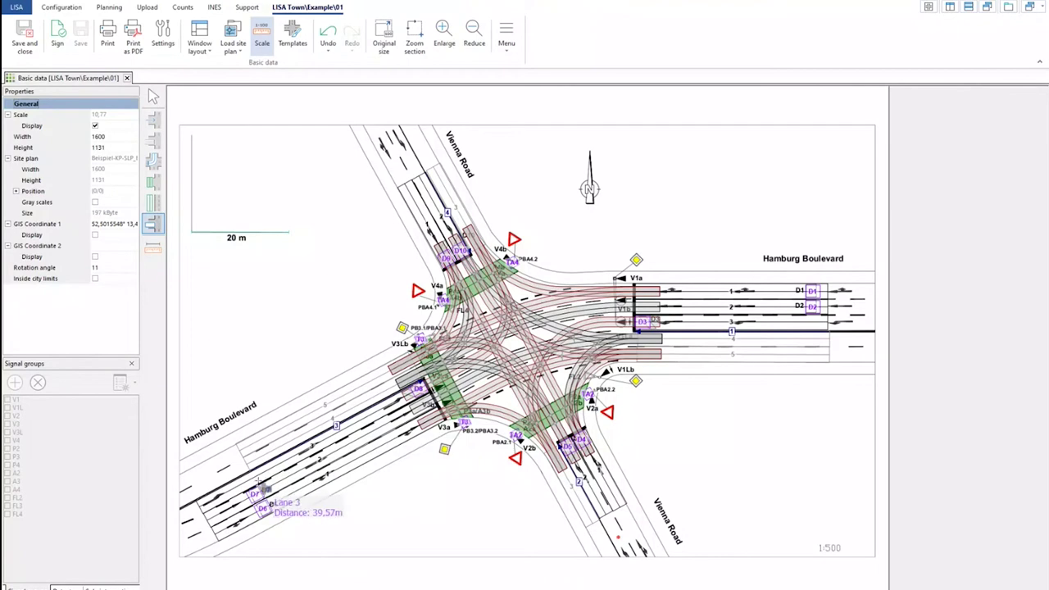
Place inductive loop detector 'test' on lane 3, 39.03 m from the stop line, for V3L.
{"action": "left_click", "coordinate": [262, 490]}
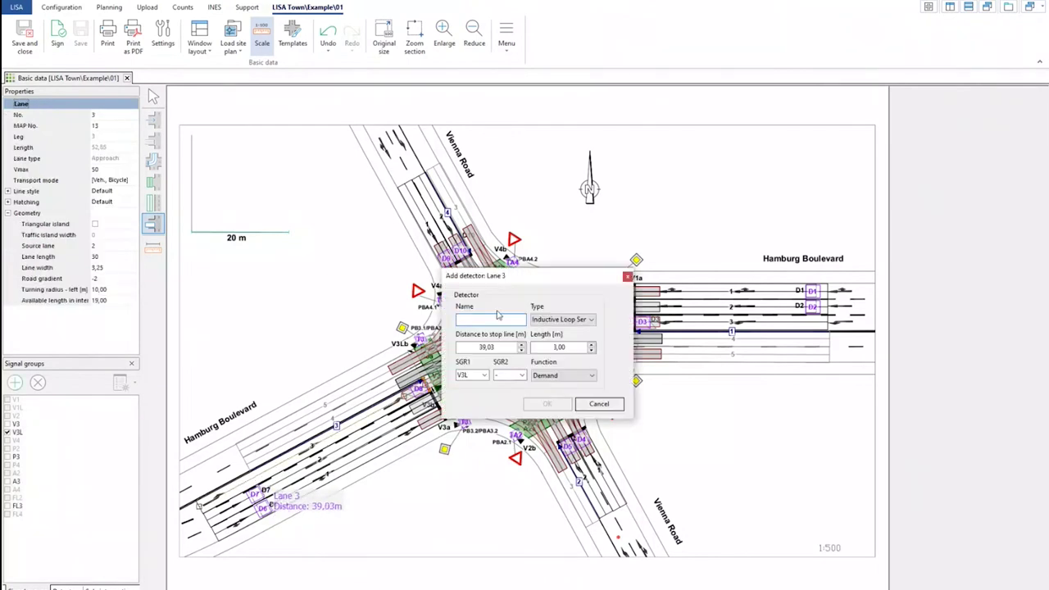
{"action": "type", "text": "text"}
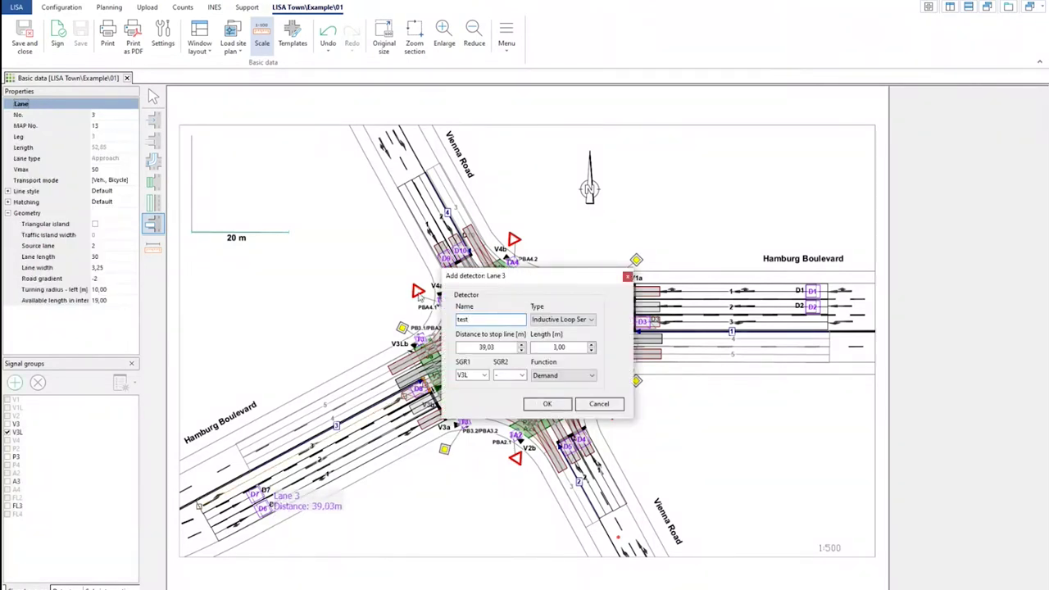
{"action": "left_click", "coordinate": [561, 320]}
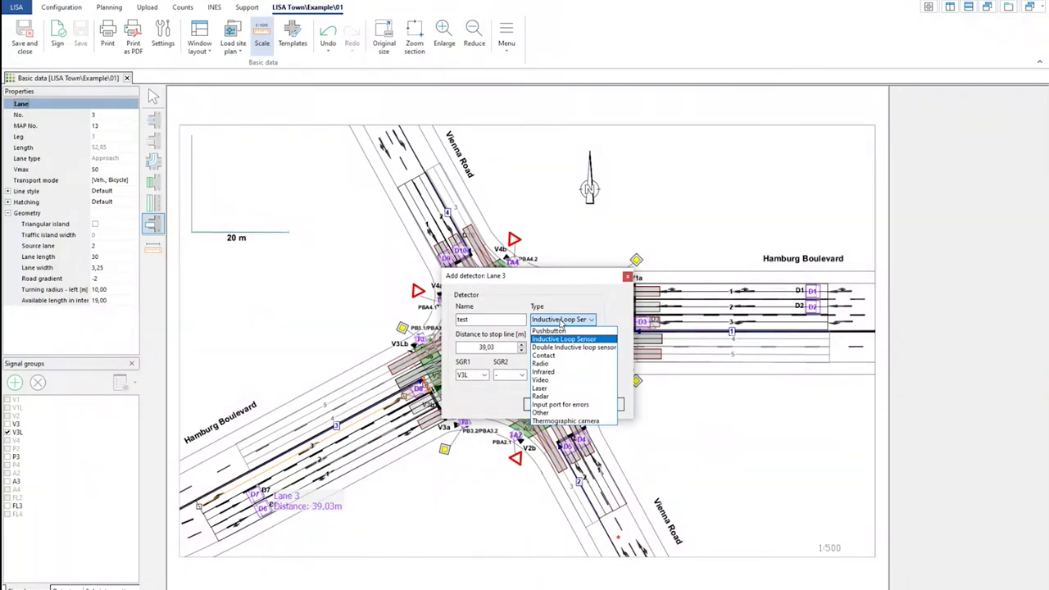
{"action": "left_click", "coordinate": [561, 324]}
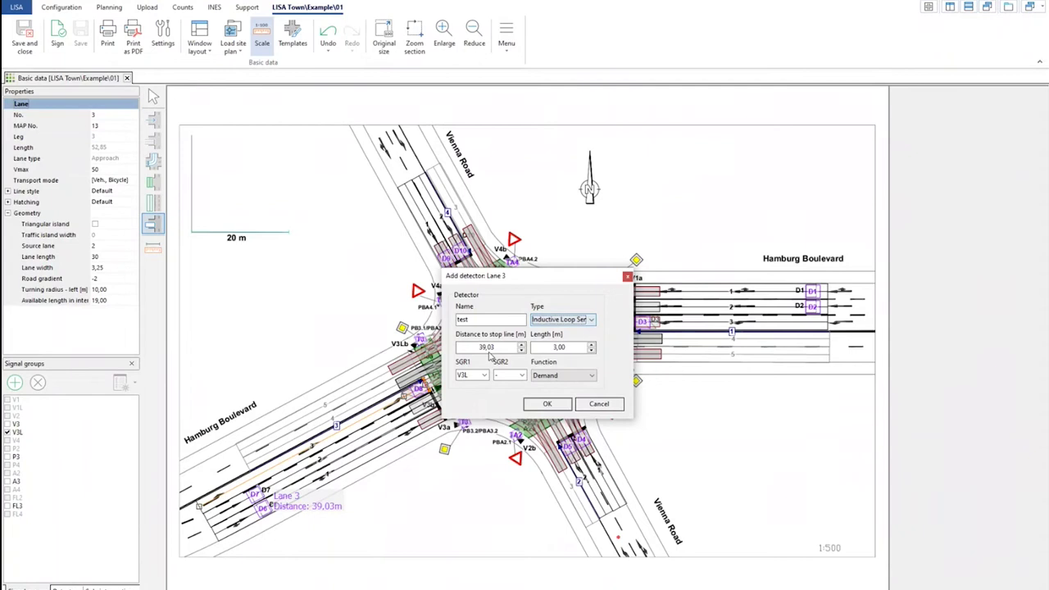
{"action": "left_click", "coordinate": [577, 377]}
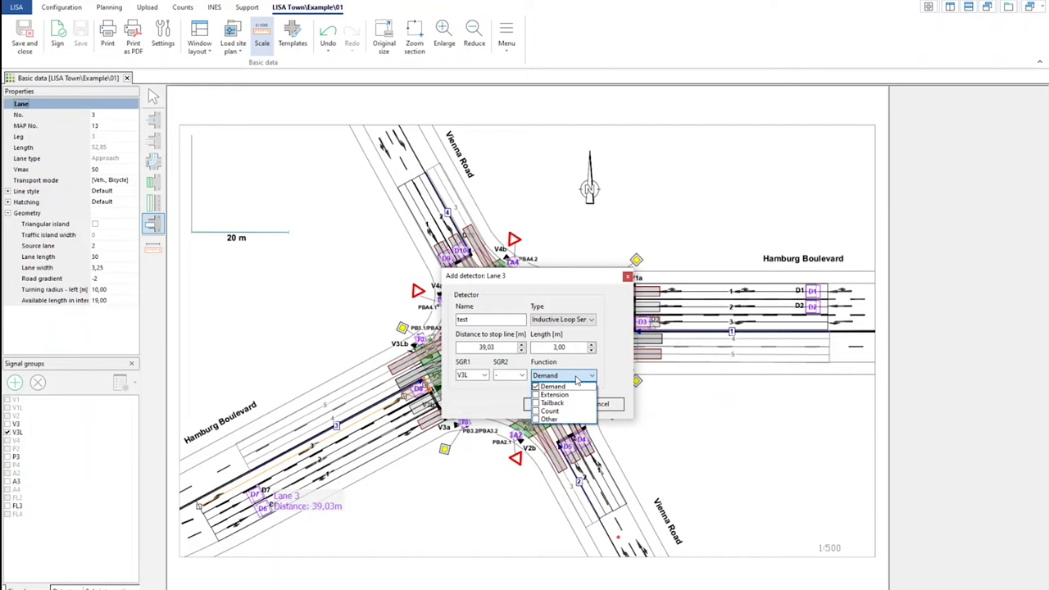
{"action": "key", "text": "Return"}
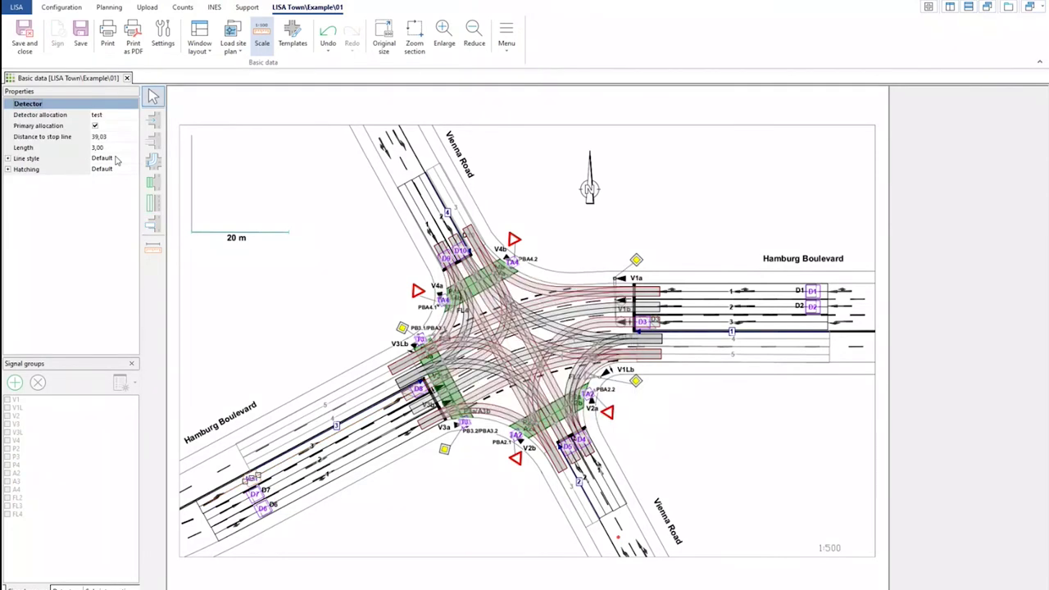
Move detector 'test' to 28.06 m from the stop line, then close the basic data without saving.
{"action": "left_click_drag", "start_coordinate": [254, 476], "coordinate": [300, 451]}
{"action": "left_click", "coordinate": [662, 175]}
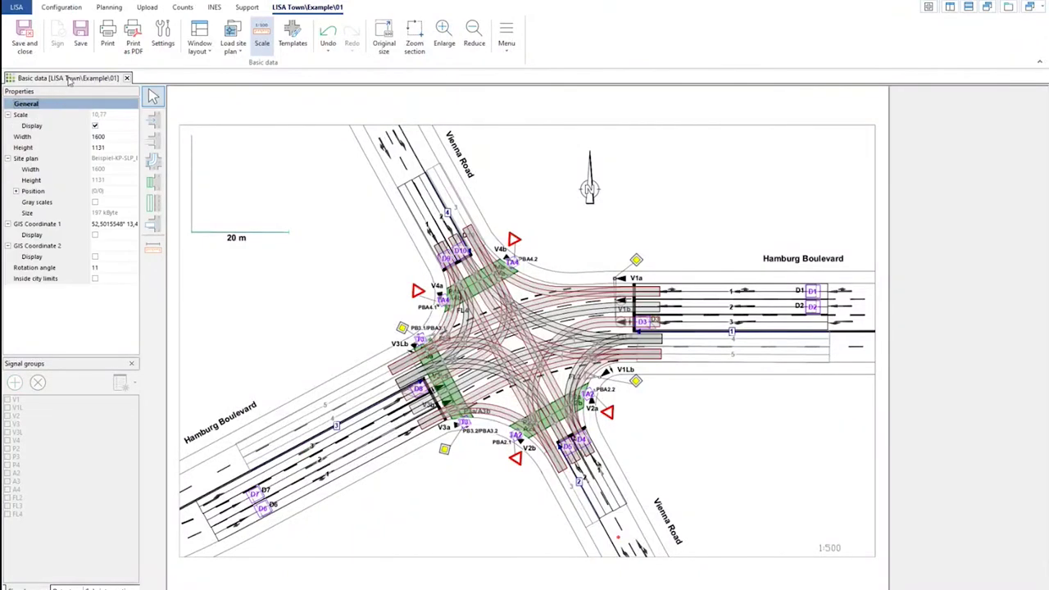
{"action": "left_click", "coordinate": [127, 78]}
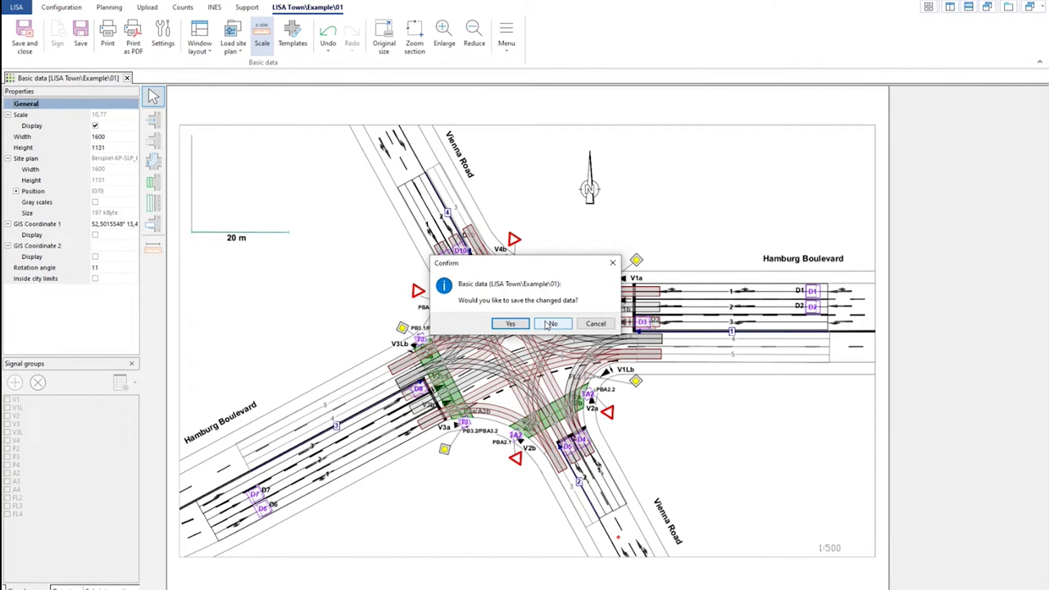
{"action": "left_click", "coordinate": [549, 324]}
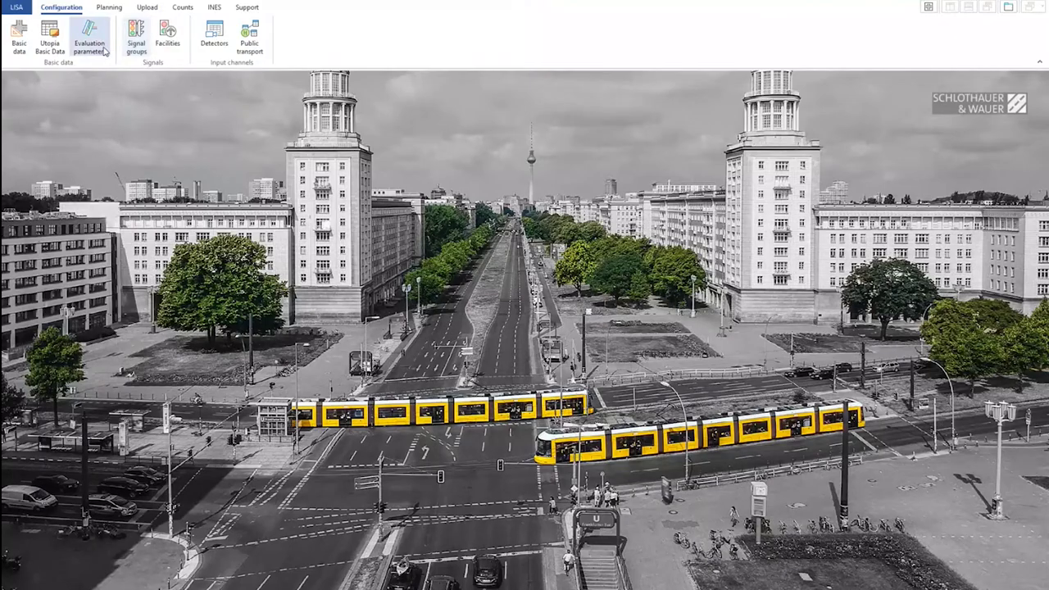
Briefly view the signal groups table and intersection diagram, then close both.
{"action": "left_click", "coordinate": [136, 37]}
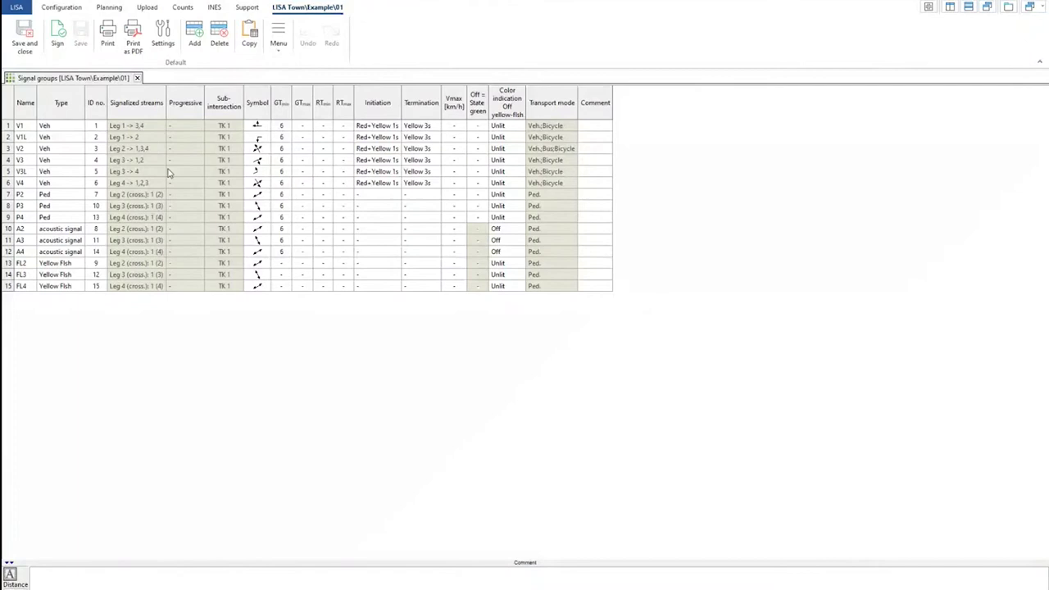
{"action": "left_click", "coordinate": [928, 7]}
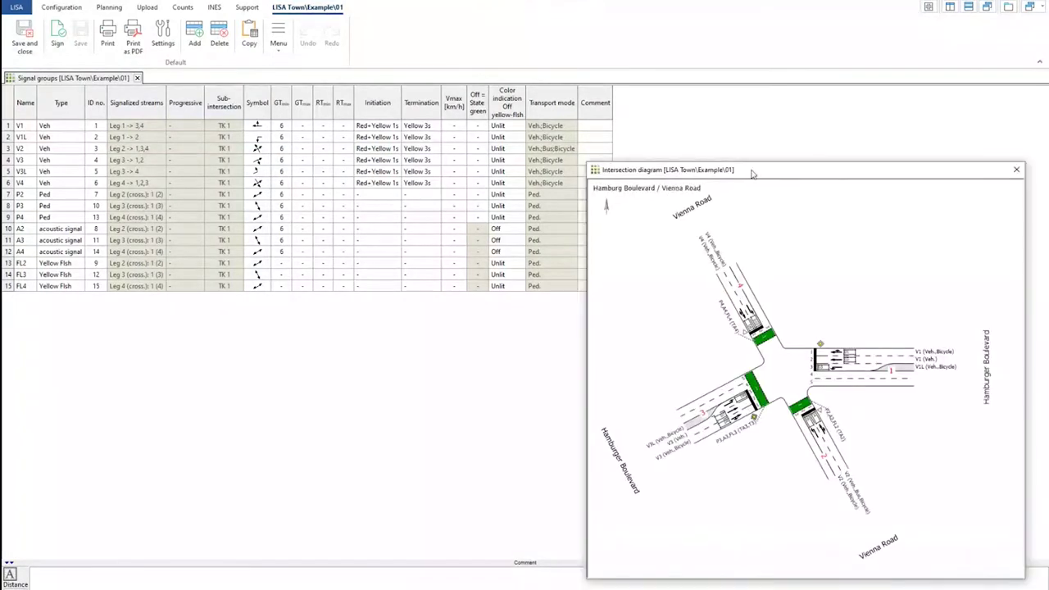
{"action": "left_click", "coordinate": [1015, 171]}
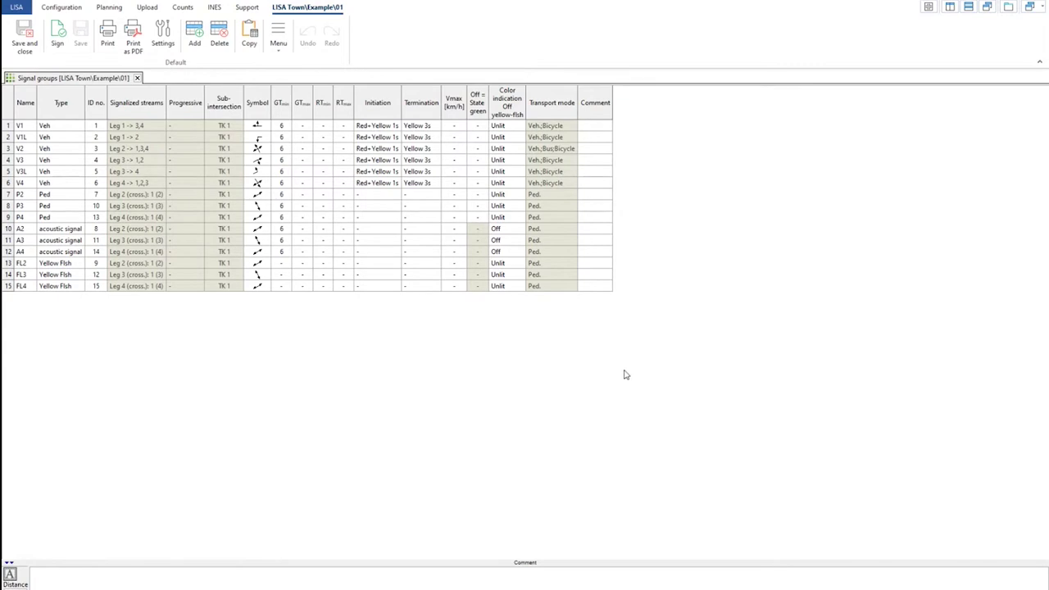
{"action": "middle_click", "coordinate": [106, 82]}
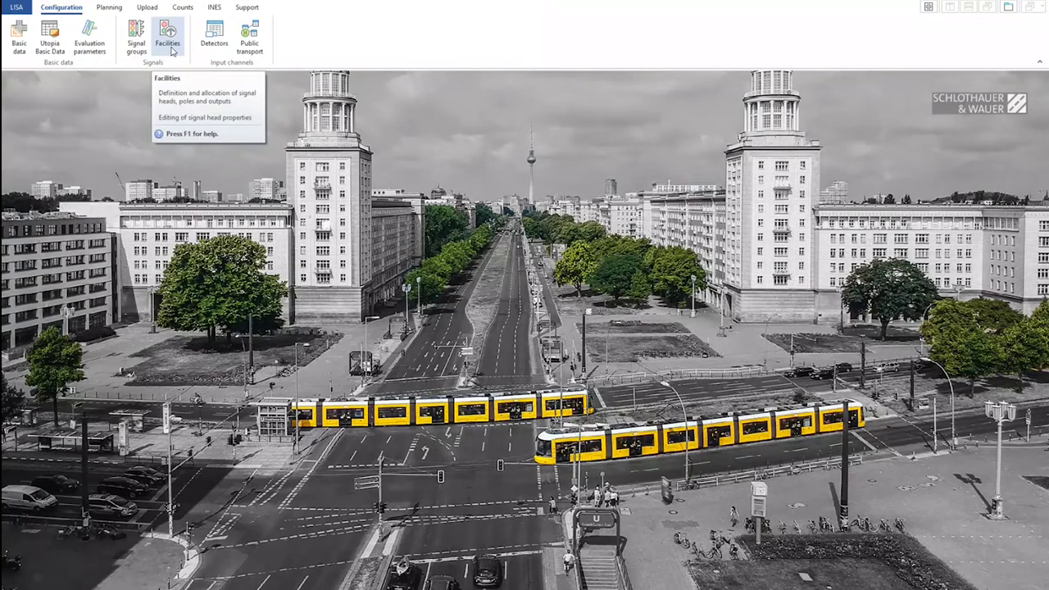
Open the Facilities data, check the signal head allocation, and return to signal head properties.
{"action": "left_click", "coordinate": [169, 46]}
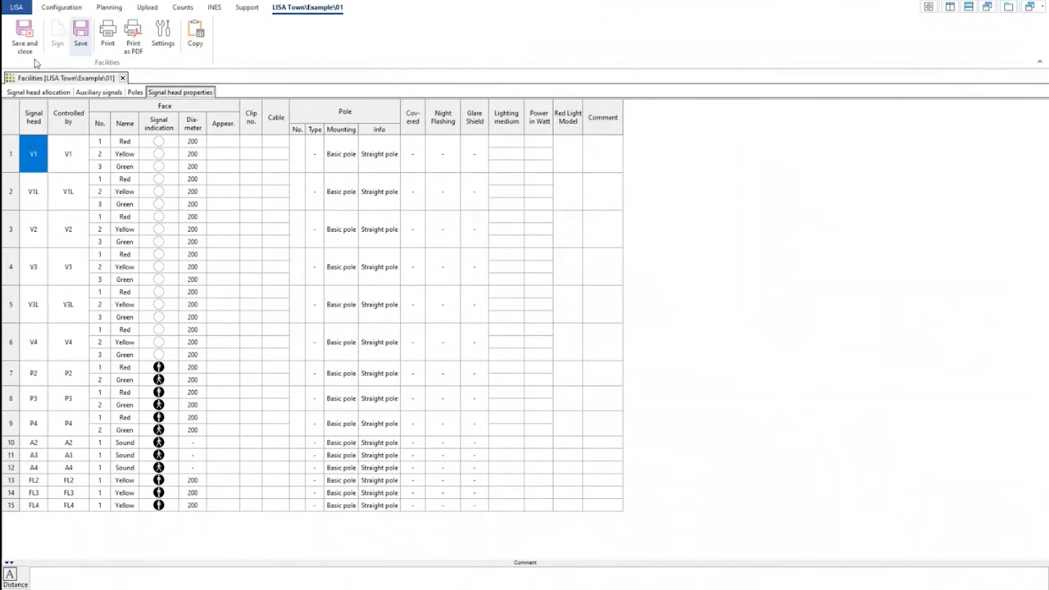
{"action": "left_click", "coordinate": [39, 92]}
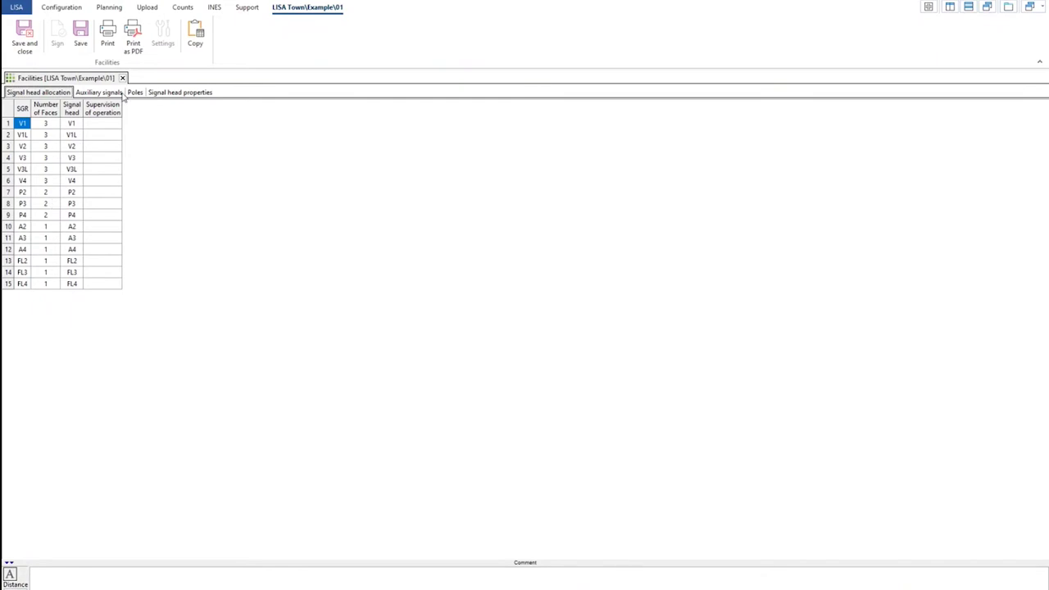
{"action": "left_click", "coordinate": [164, 93]}
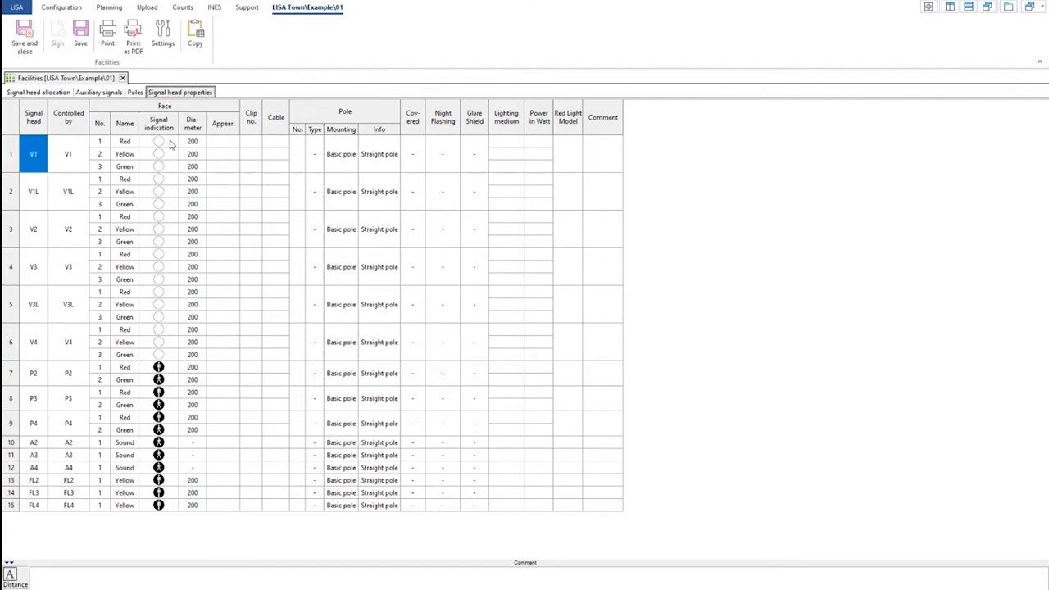
Add the Netherlands and Austria symbol sets to the picker for V1's red signal indication.
{"action": "left_click", "coordinate": [168, 142]}
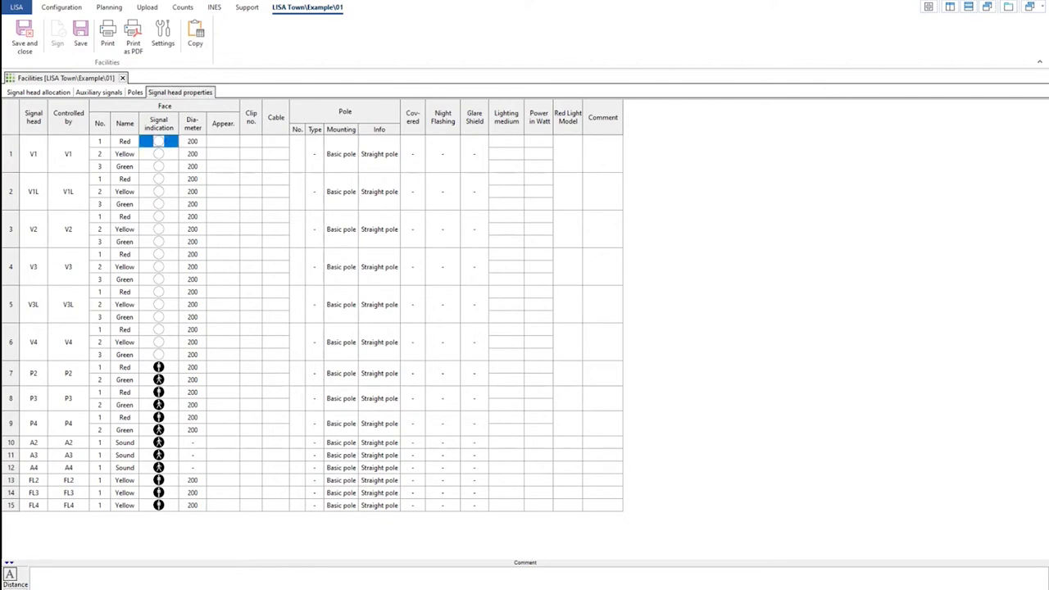
{"action": "left_click", "coordinate": [168, 141]}
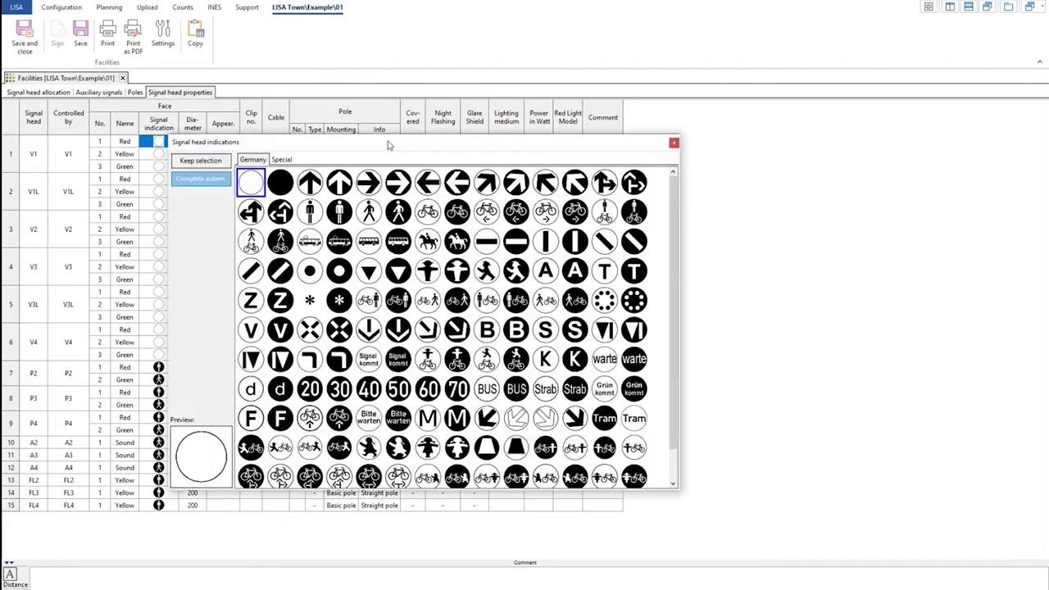
{"action": "left_click_drag", "start_coordinate": [389, 145], "coordinate": [532, 76]}
{"action": "scroll", "coordinate": [462, 88], "scroll_direction": "down", "scroll_amount": 1}
{"action": "scroll", "coordinate": [461, 88], "scroll_direction": "up", "scroll_amount": 1}
{"action": "left_click", "coordinate": [463, 91]}
{"action": "left_click", "coordinate": [546, 96]}
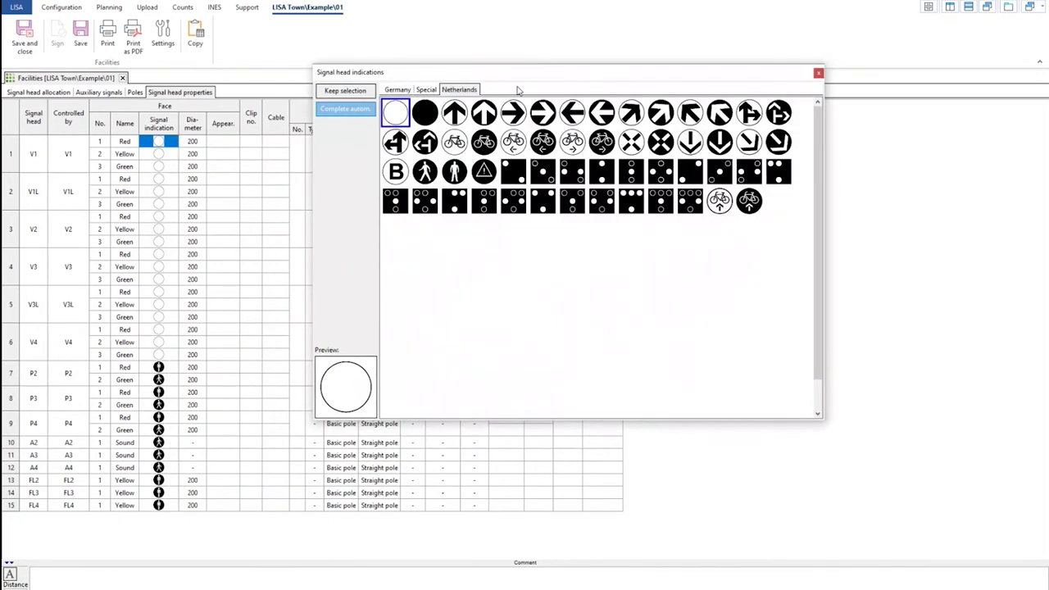
{"action": "left_click", "coordinate": [517, 88]}
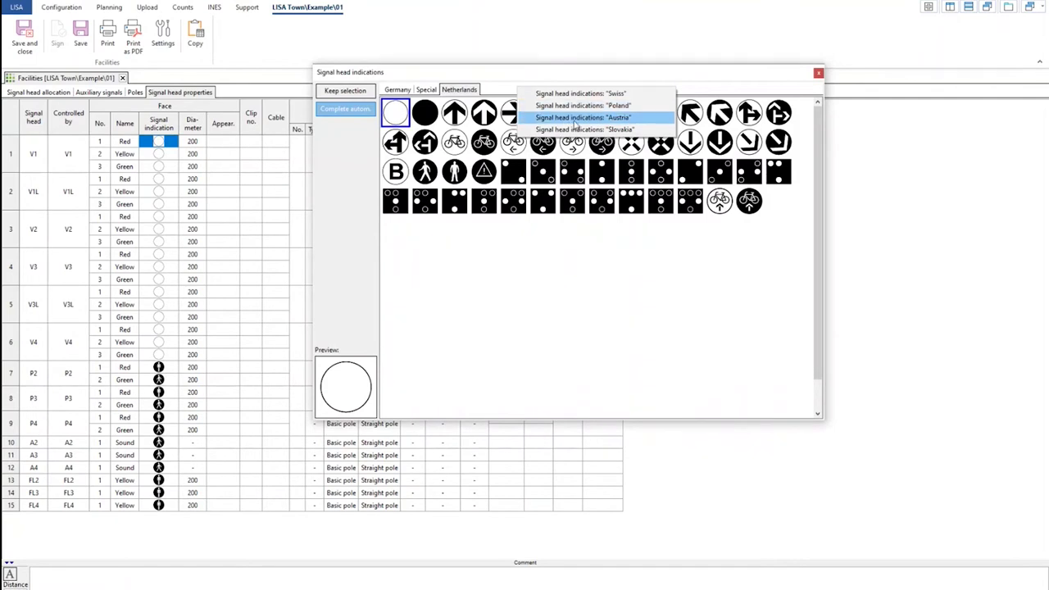
{"action": "left_click", "coordinate": [575, 119]}
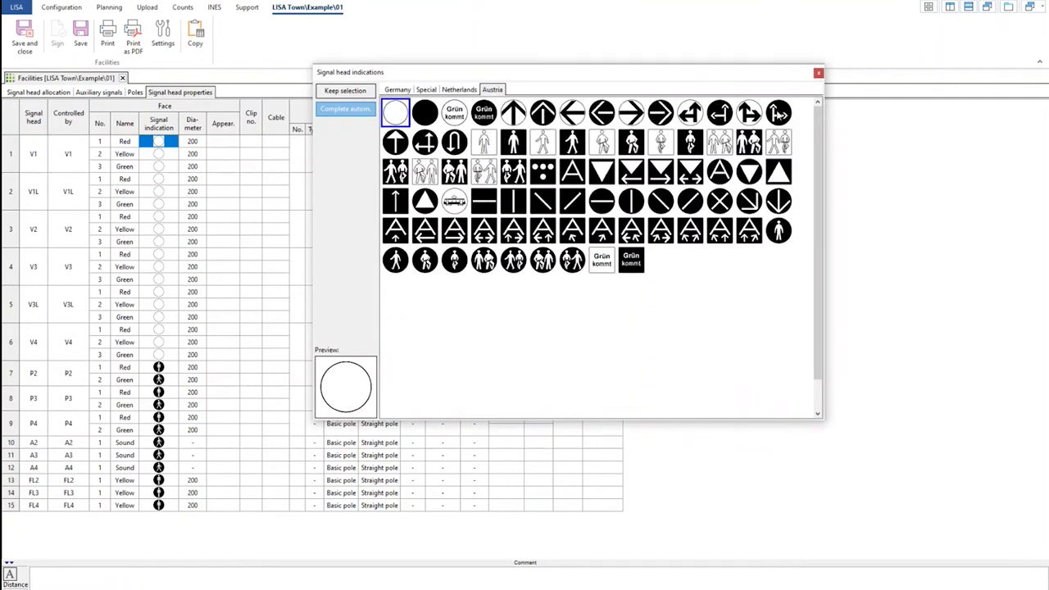
Close the symbol picker and the Facilities data without saving changes.
{"action": "left_click", "coordinate": [817, 72]}
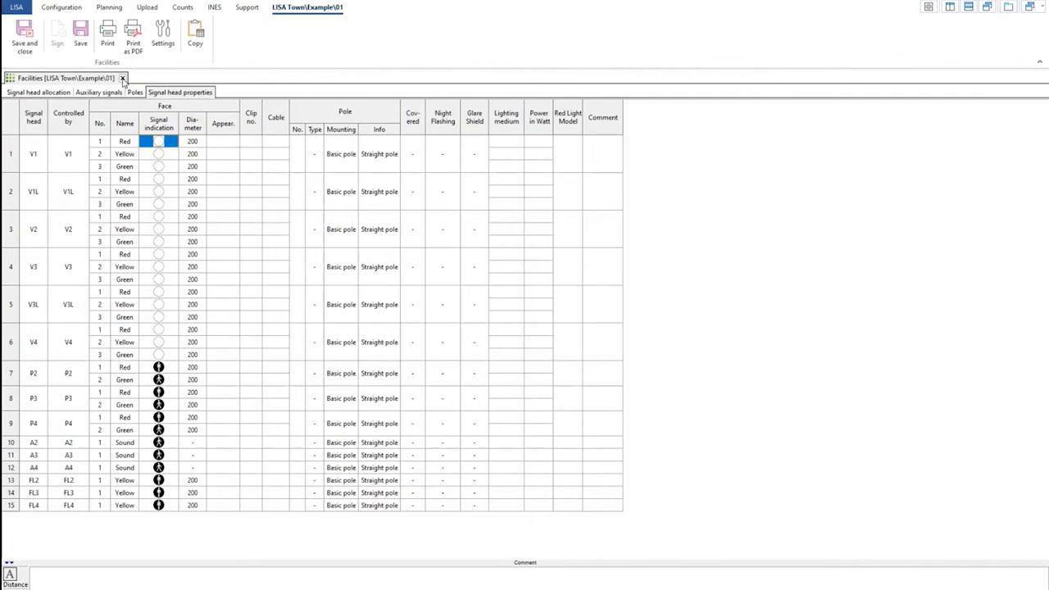
{"action": "left_click", "coordinate": [122, 78]}
{"action": "left_click", "coordinate": [560, 326]}
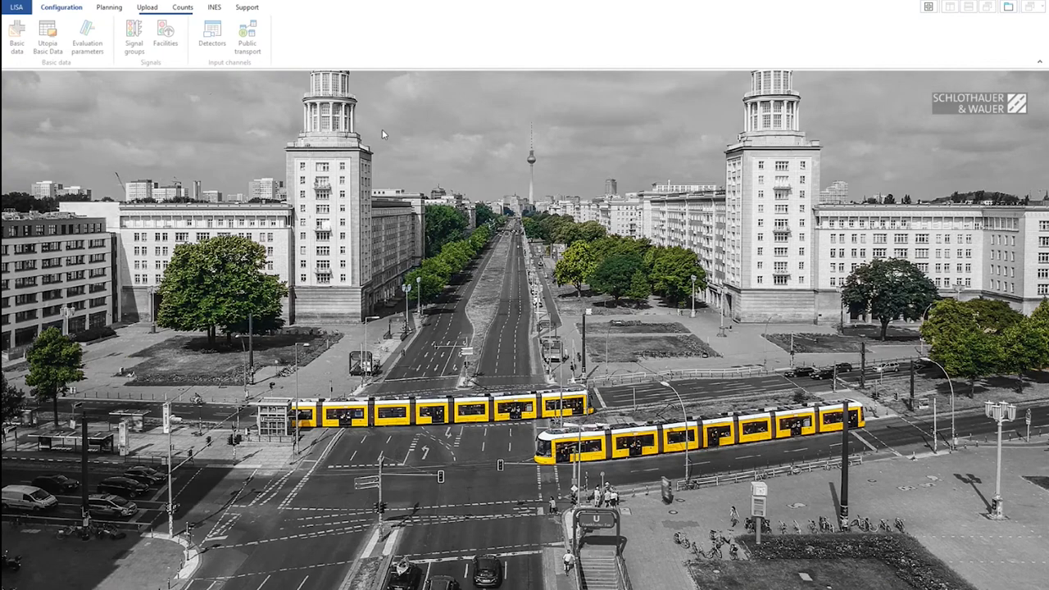
{"action": "left_click", "coordinate": [110, 7]}
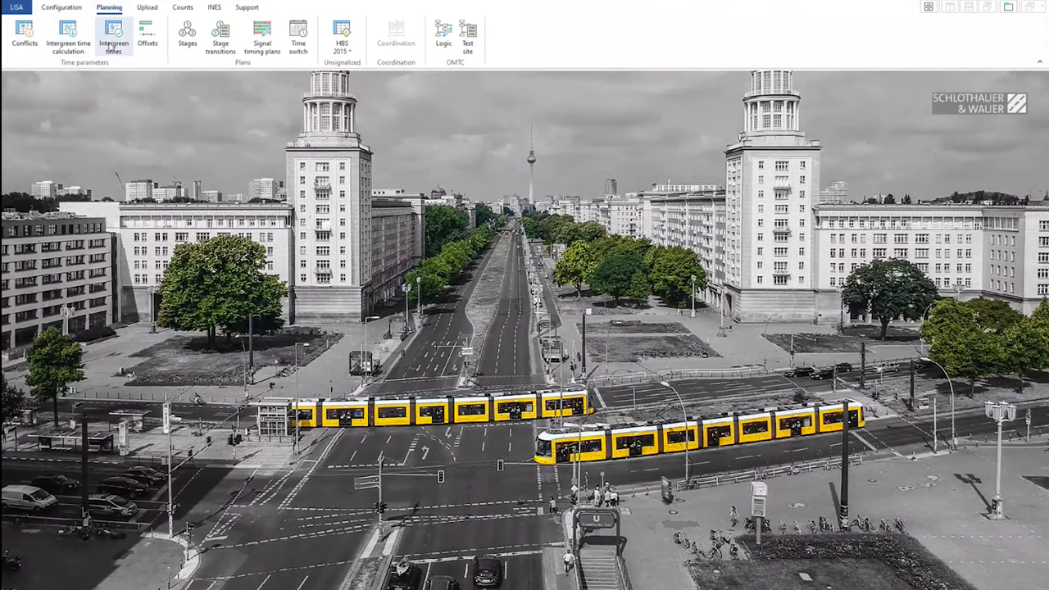
{"action": "left_click", "coordinate": [25, 37]}
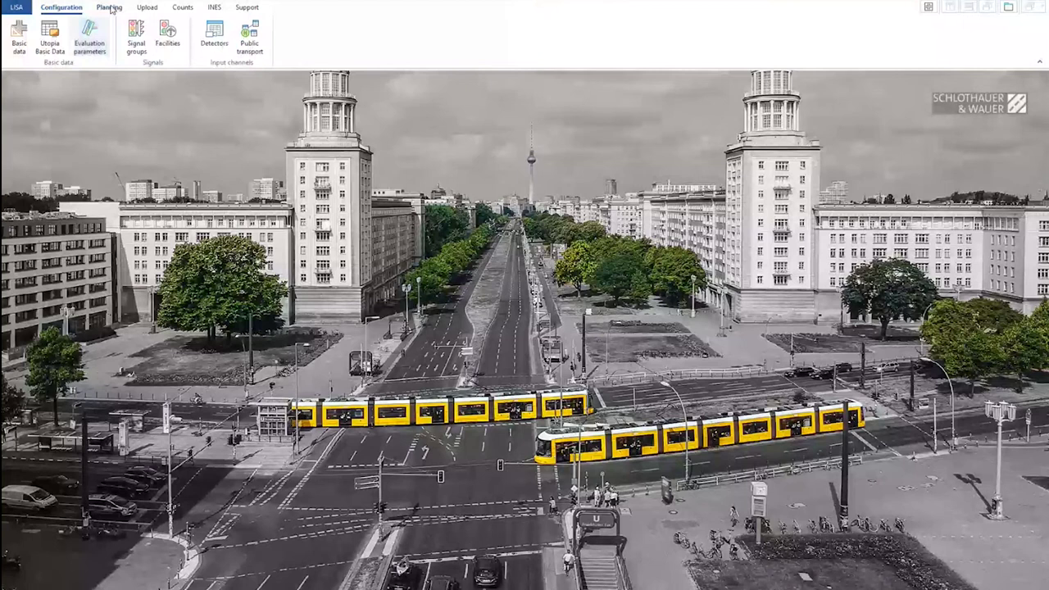
Bring up the Planning functions to reach the Example 01 conflict matrix.
{"action": "left_click", "coordinate": [109, 7]}
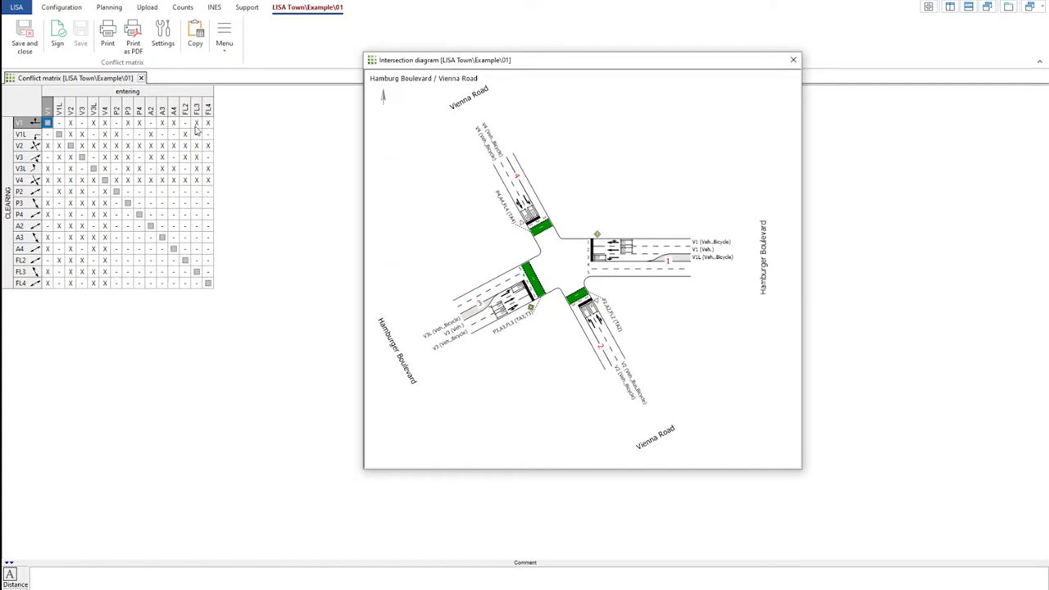
Toggle off V1's conflicts with P4, FL3 and FL4, hide the diagram, and close the matrix.
{"action": "left_click", "coordinate": [792, 59]}
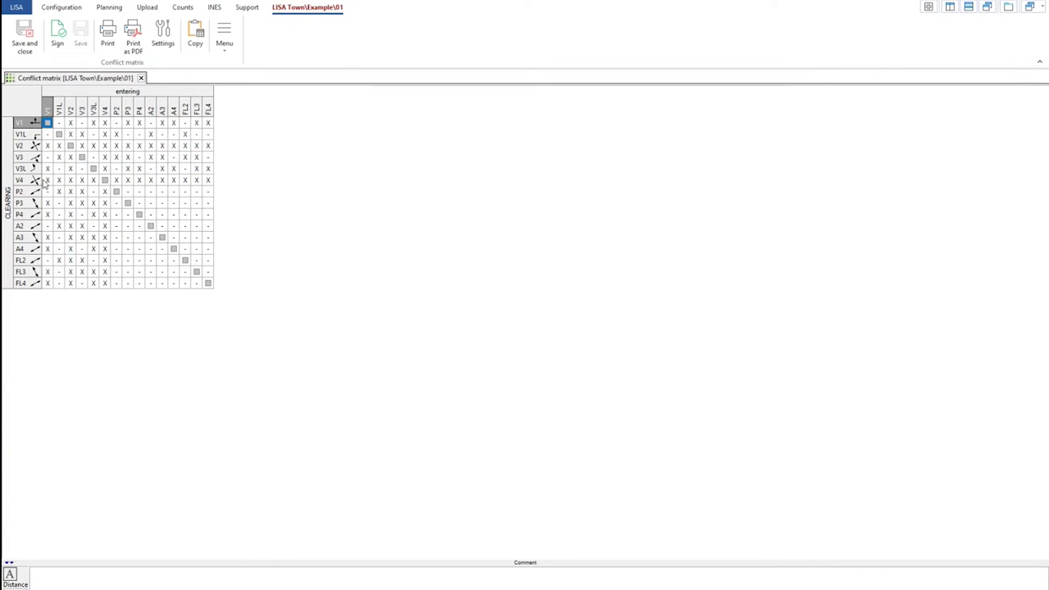
{"action": "left_click", "coordinate": [931, 7]}
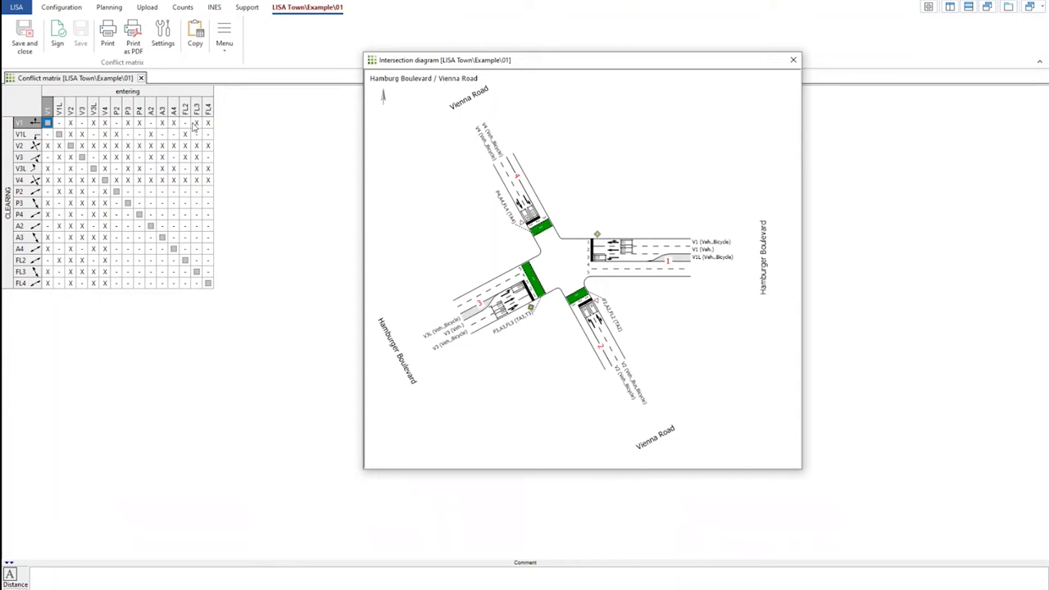
{"action": "left_click", "coordinate": [139, 123]}
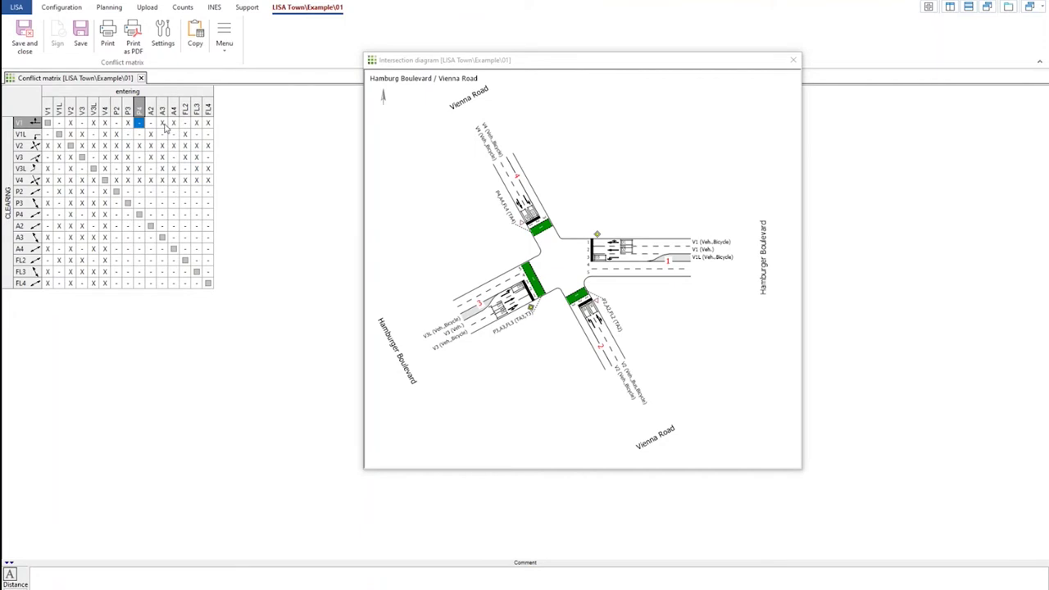
{"action": "left_click", "coordinate": [198, 124]}
{"action": "left_click", "coordinate": [208, 124]}
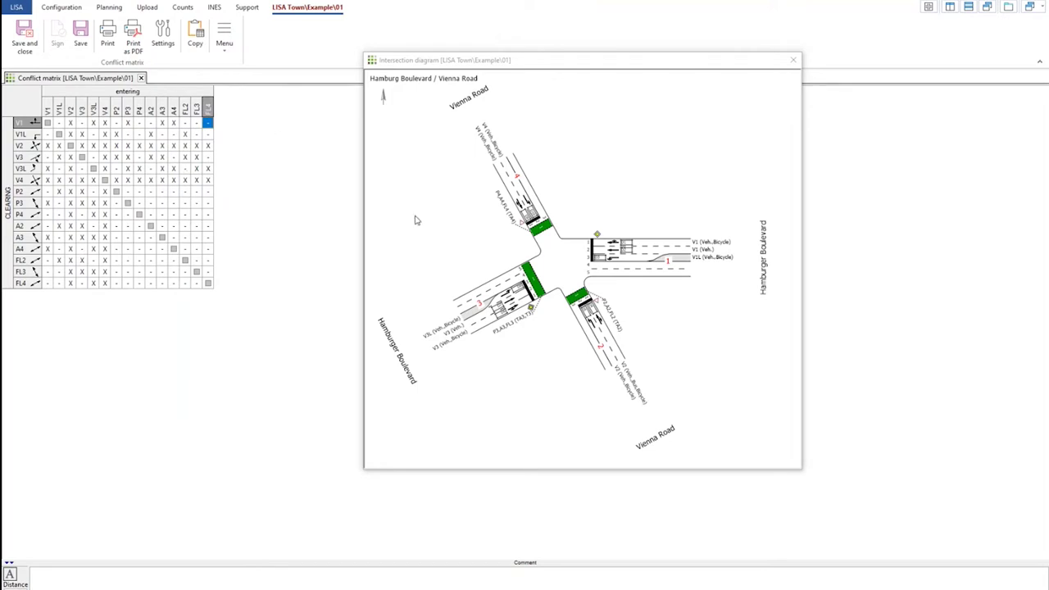
{"action": "left_click", "coordinate": [792, 60]}
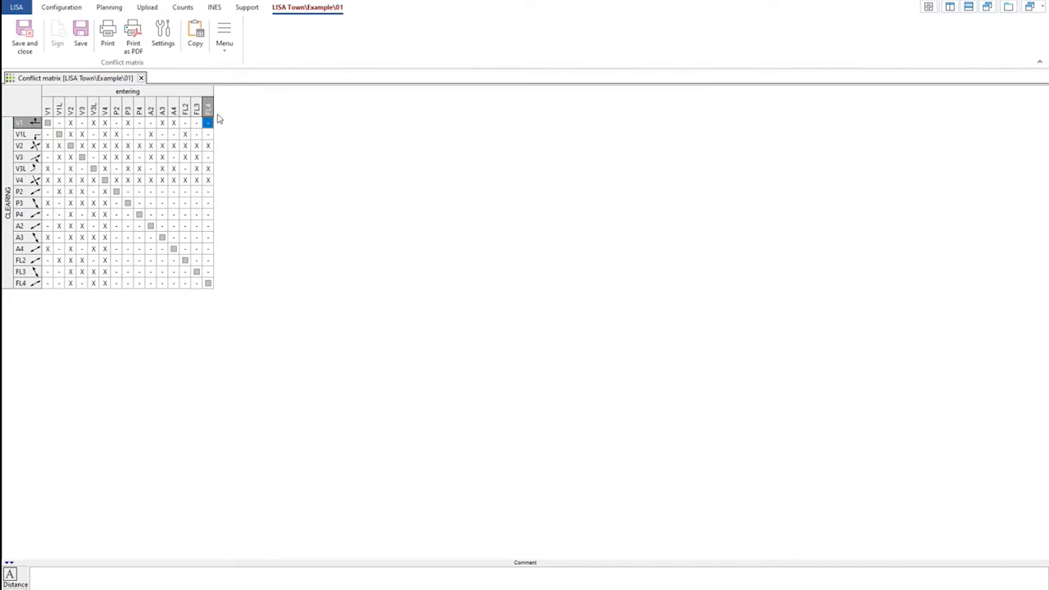
{"action": "left_click", "coordinate": [141, 78]}
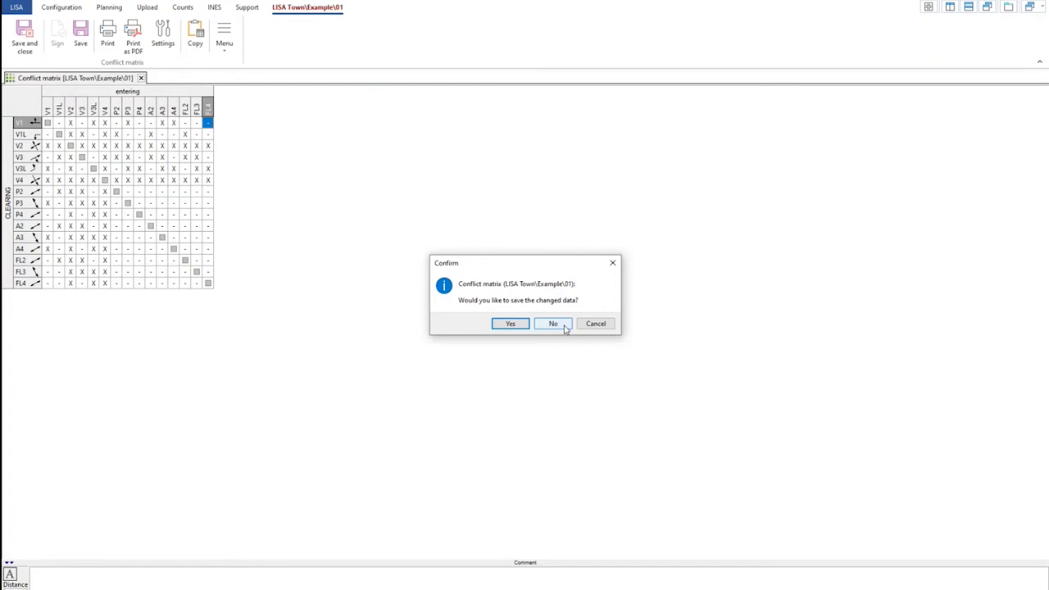
Discard the Example 01 conflict matrix changes at the save prompt.
{"action": "left_click", "coordinate": [553, 323]}
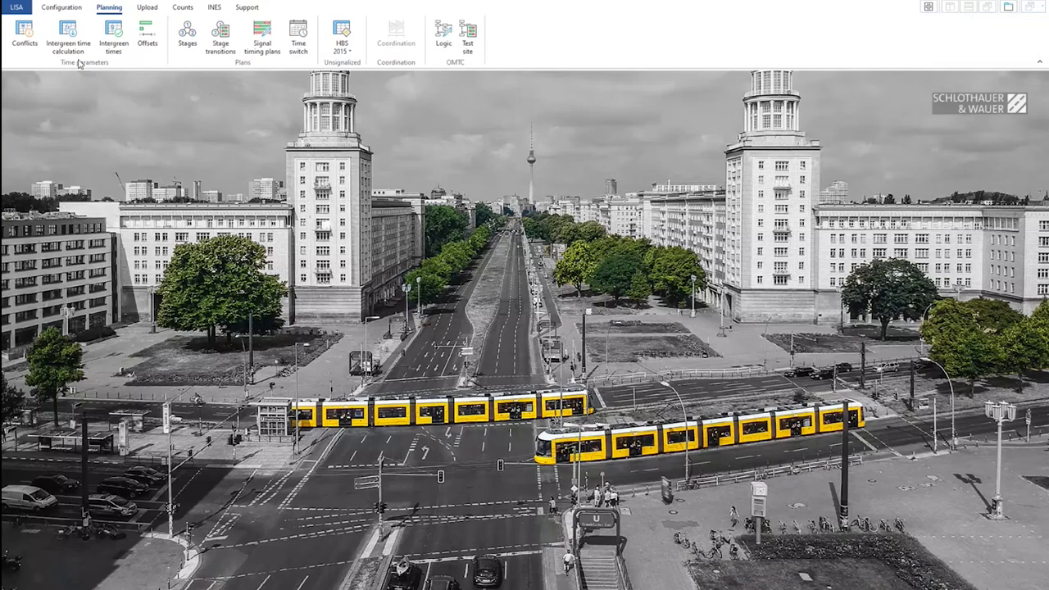
Run the Example 01 intergreen time calculation and confirm restarting it.
{"action": "left_click", "coordinate": [78, 52]}
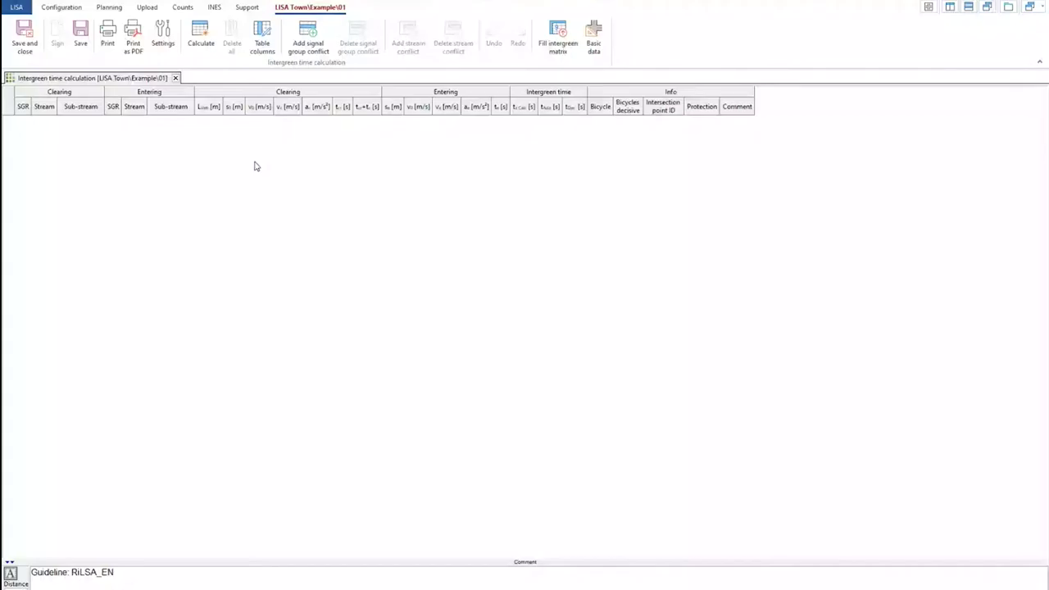
{"action": "left_click", "coordinate": [201, 33]}
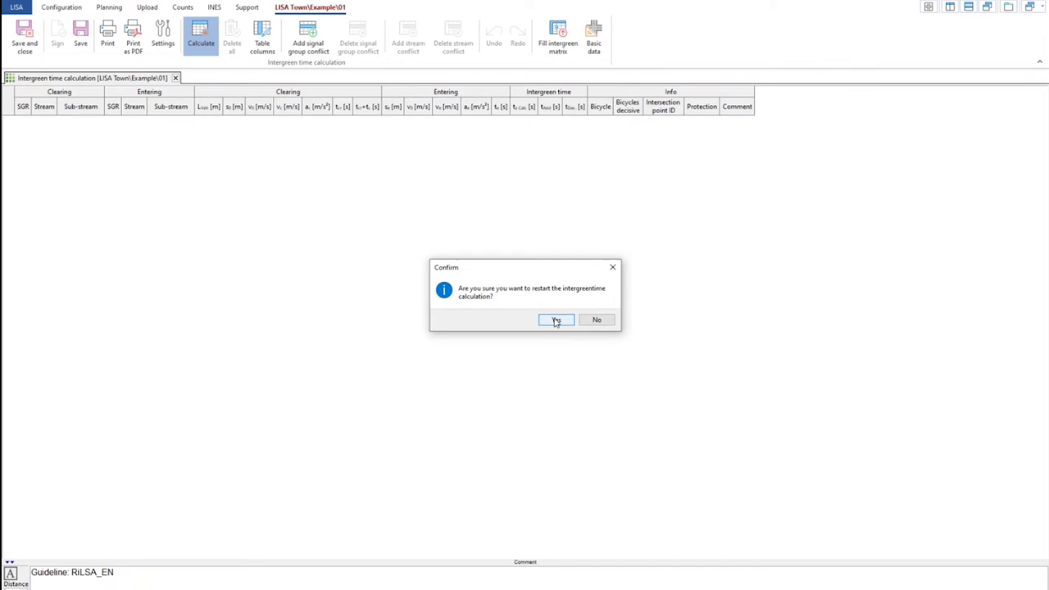
{"action": "left_click", "coordinate": [556, 321]}
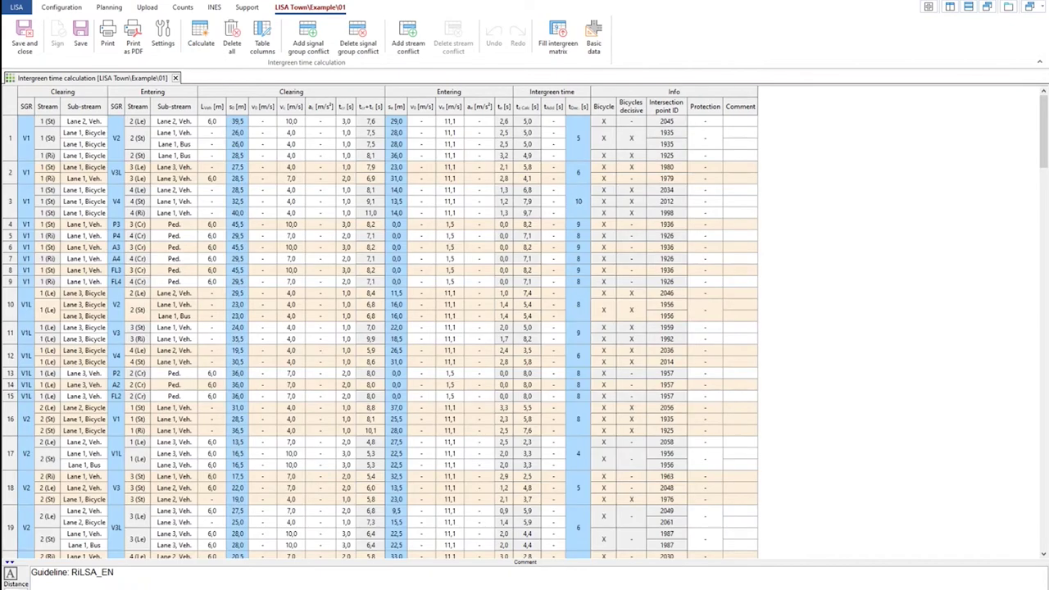